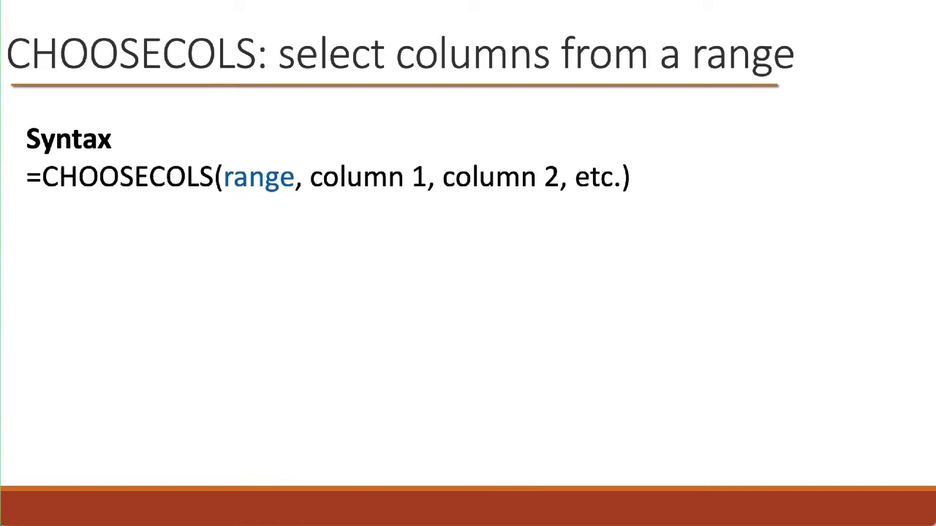
{"action": "key", "text": "Right"}
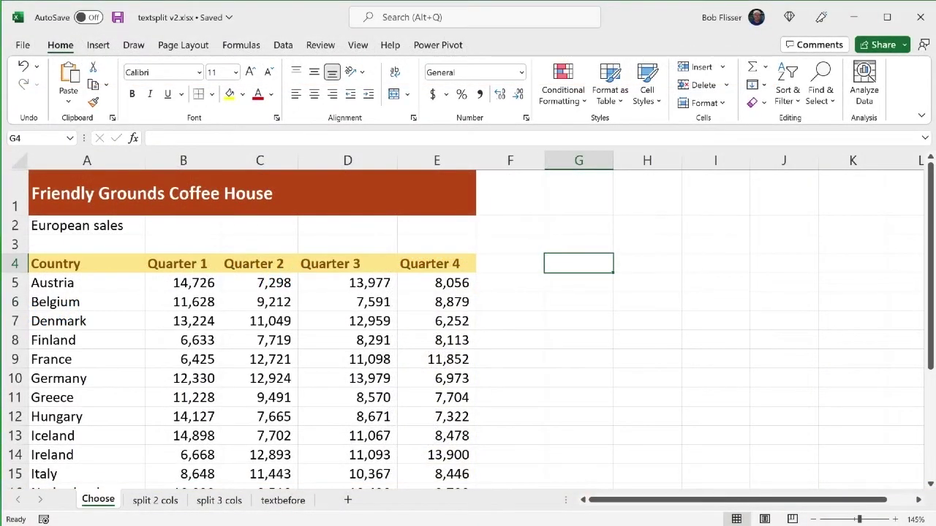
- Enter =CHOOSECOLS(A4:E24,1,4,5) in cell G4 to extract the Country, Quarter 3 and Quarter 4 columns
{"action": "type", "text": "=choose"}
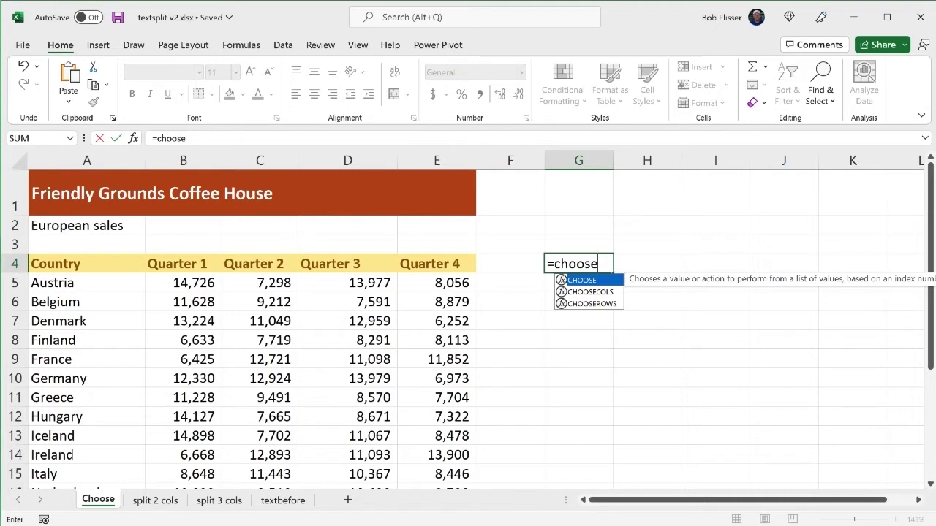
{"action": "key", "text": "Down"}
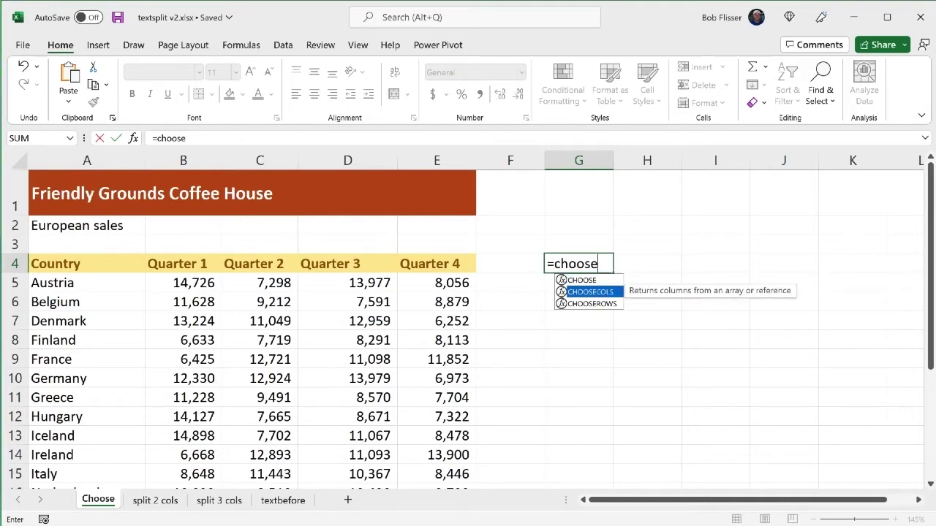
{"action": "key", "text": "Tab"}
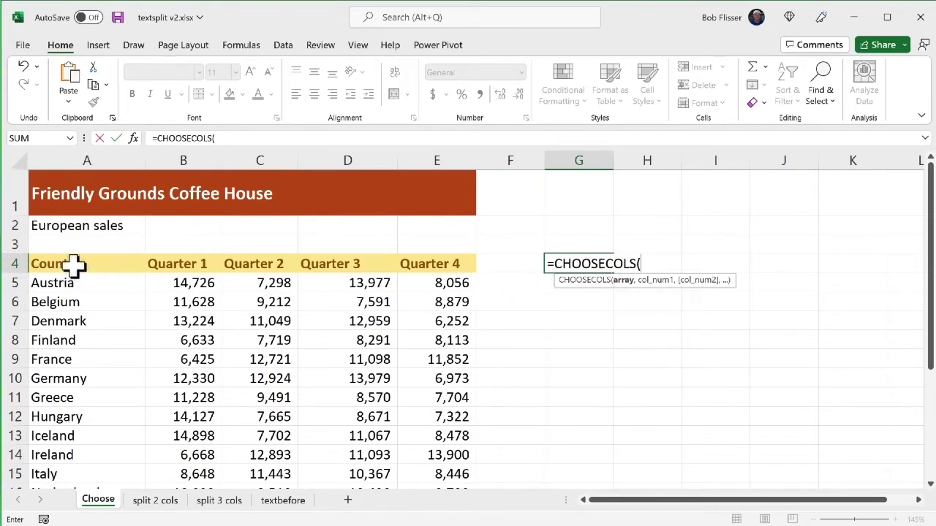
{"action": "left_click_drag", "start_coordinate": [71, 265], "coordinate": [432, 446]}
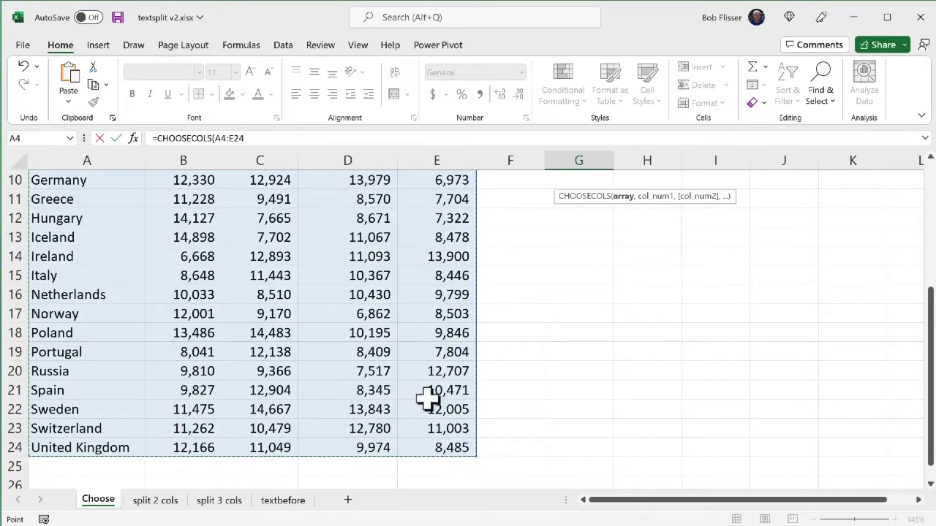
{"action": "scroll", "coordinate": [415, 294], "scroll_direction": "up", "scroll_amount": 3}
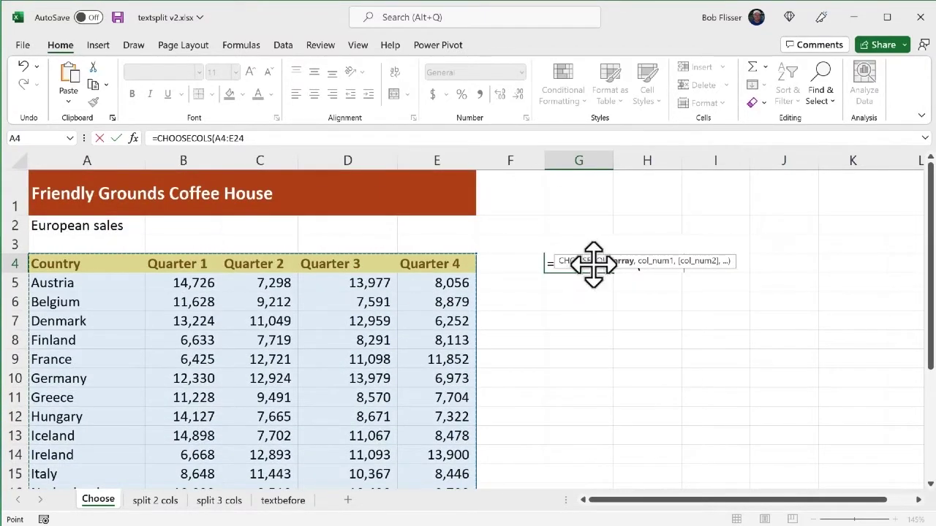
{"action": "left_click_drag", "start_coordinate": [593, 264], "coordinate": [591, 335]}
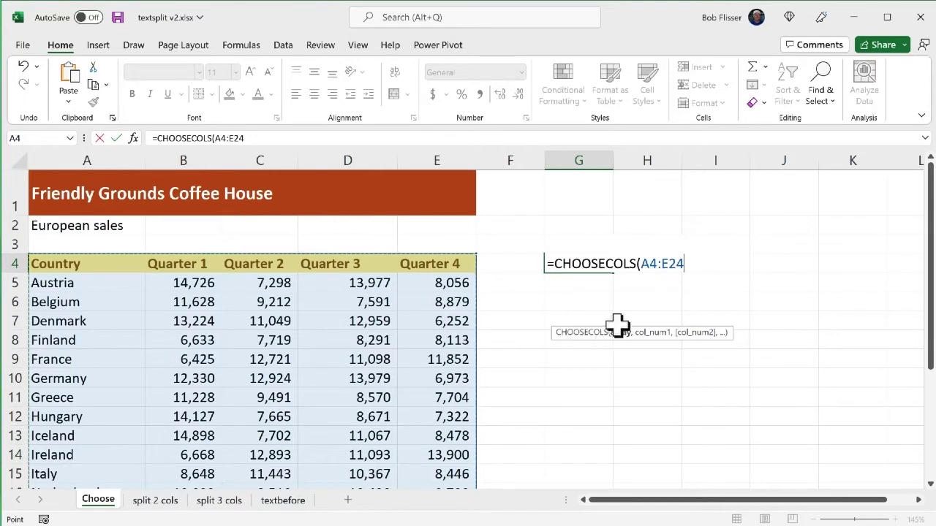
{"action": "type", "text": ","}
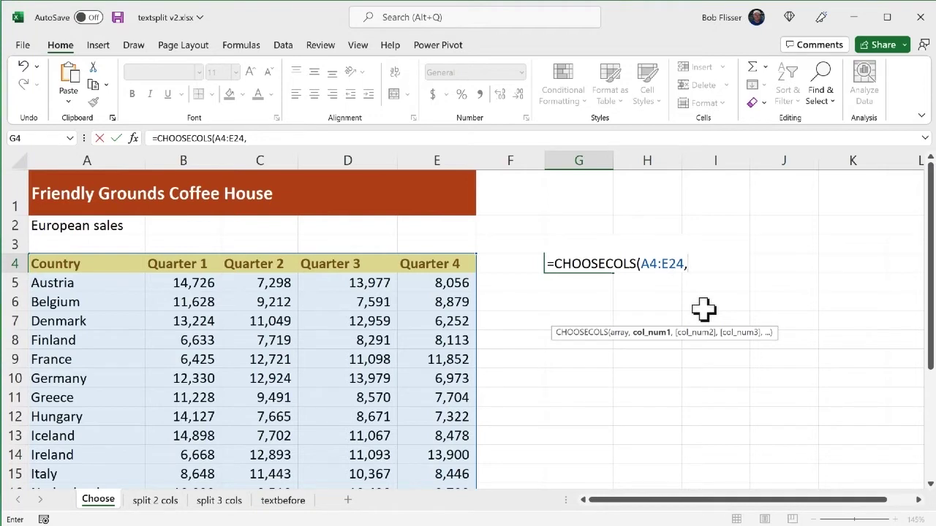
{"action": "type", "text": "1,4"}
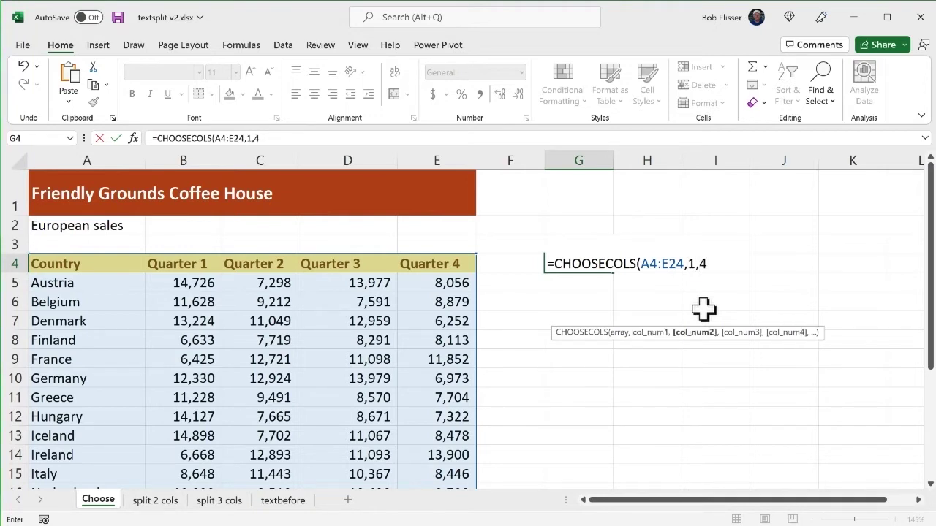
{"action": "type", "text": ",5"}
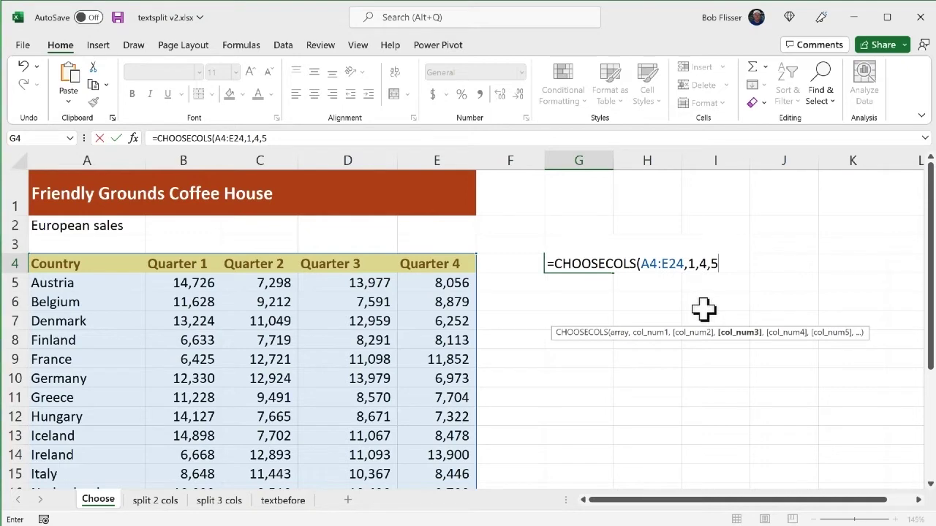
{"action": "type", "text": ")"}
{"action": "key", "text": "Return"}
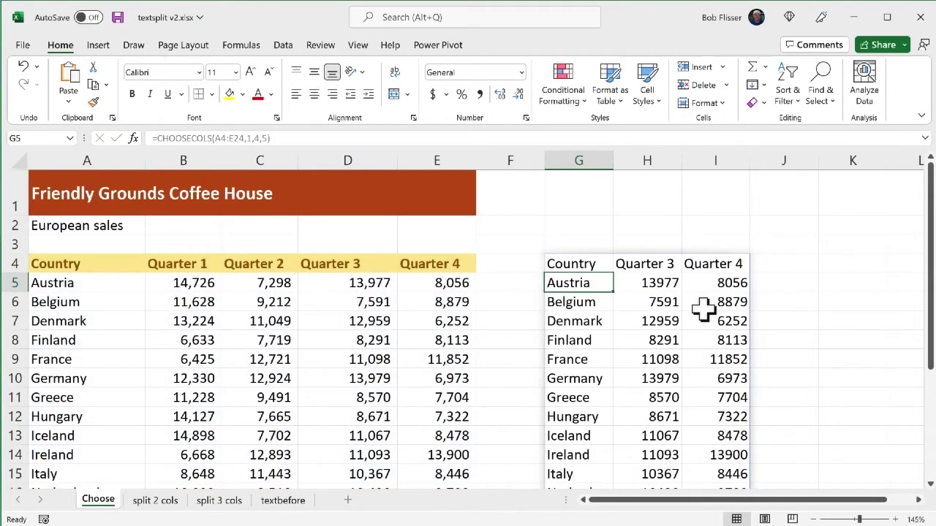
- Compare the formula of cell G4 with the formula shown for the spilled cells G8 and H8
{"action": "left_click", "coordinate": [578, 261]}
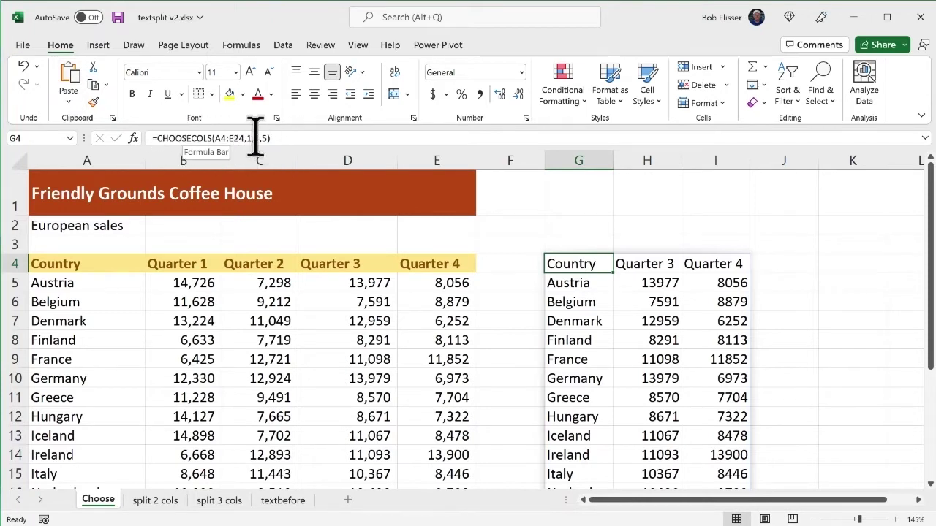
{"action": "left_click", "coordinate": [587, 340]}
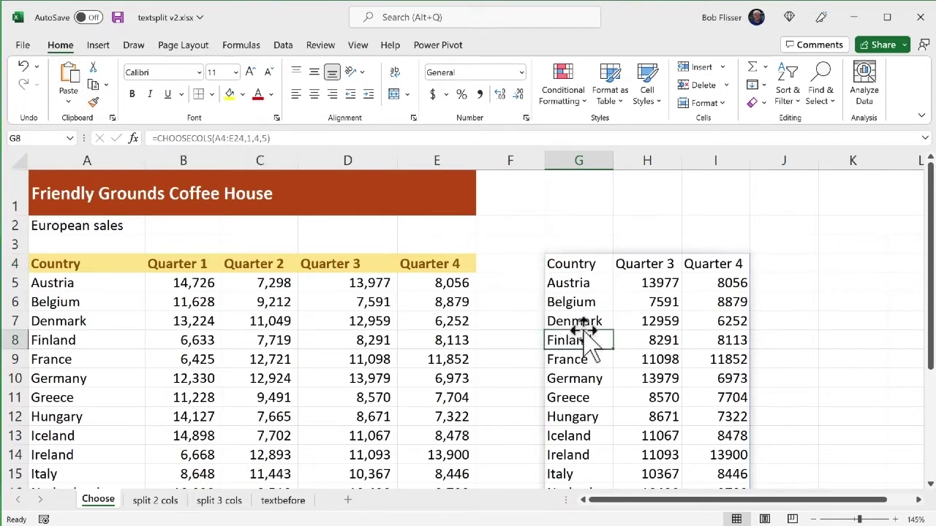
{"action": "left_click", "coordinate": [645, 333]}
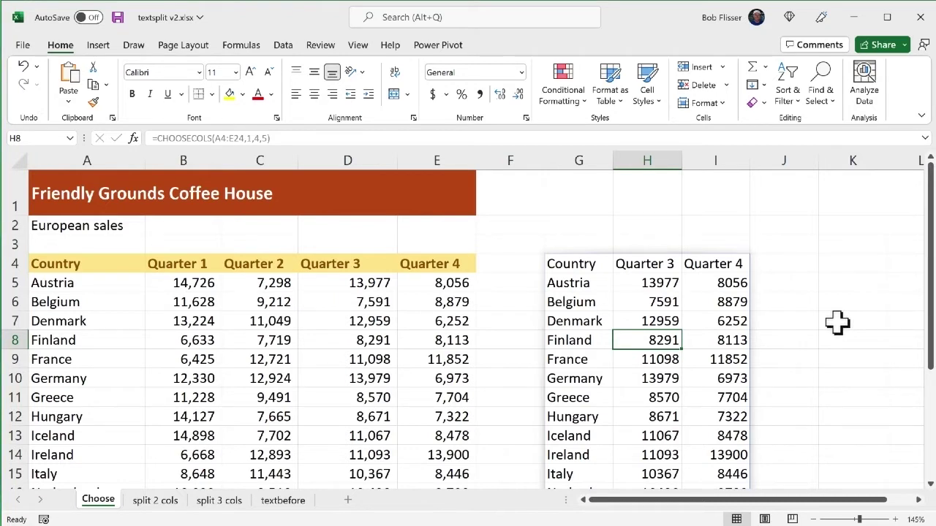
- Copy the formatting of the Quarter 4 header in E4 onto the extracted headers in G4:I4
{"action": "left_click", "coordinate": [424, 265]}
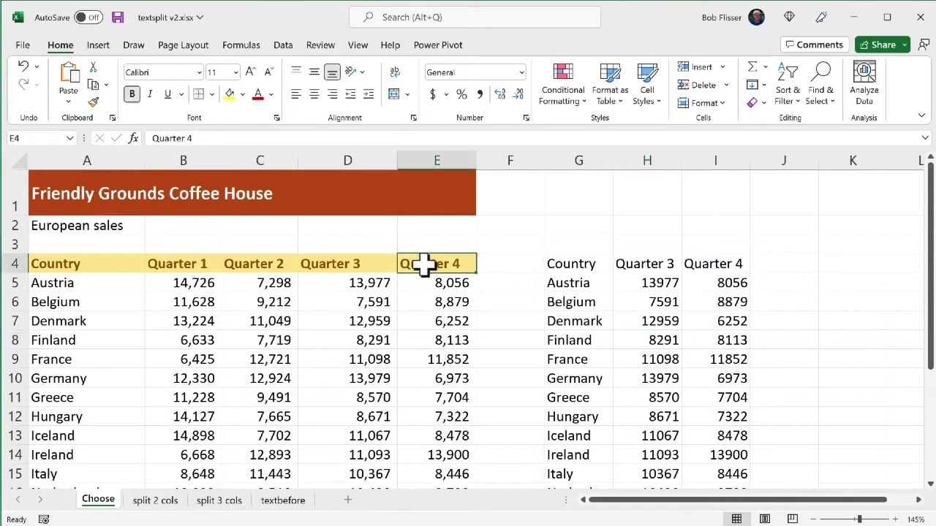
{"action": "left_click", "coordinate": [93, 103]}
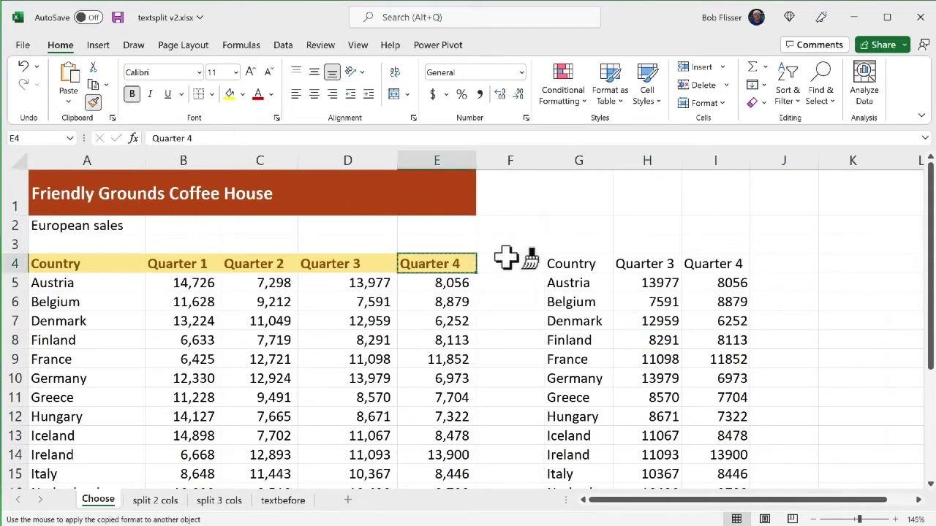
{"action": "mouse_move", "coordinate": [574, 262]}
{"action": "left_mouse_down"}
{"action": "mouse_move", "coordinate": [709, 258]}
{"action": "mouse_move", "coordinate": [717, 267]}
{"action": "left_mouse_up"}
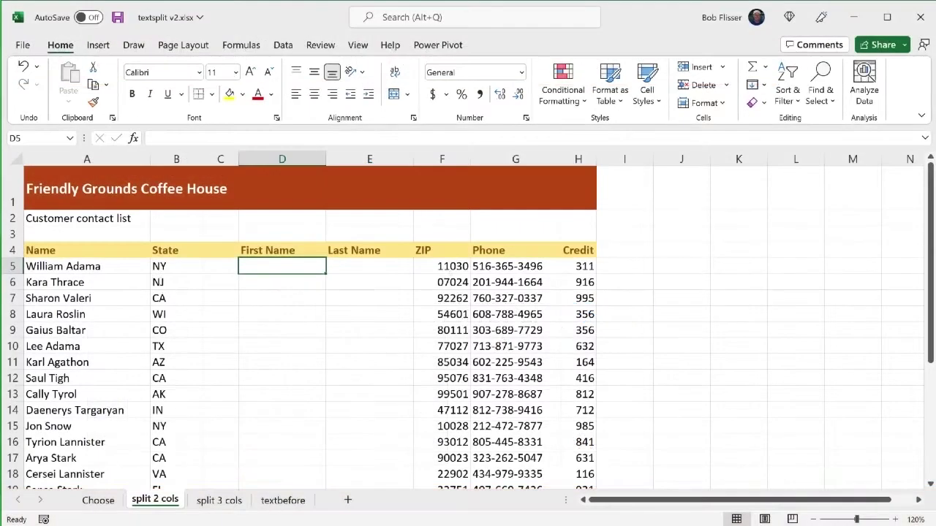
- On the split 2 cols sheet, enter =TEXTSPLIT(A5," ") in D5 and fill it down the First Name column
{"action": "type", "text": "=t"}
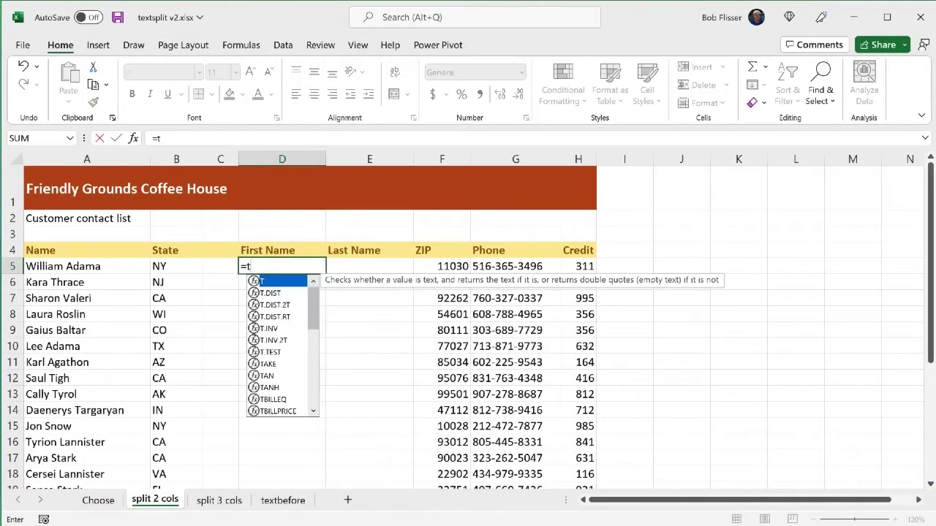
{"action": "type", "text": "exts"}
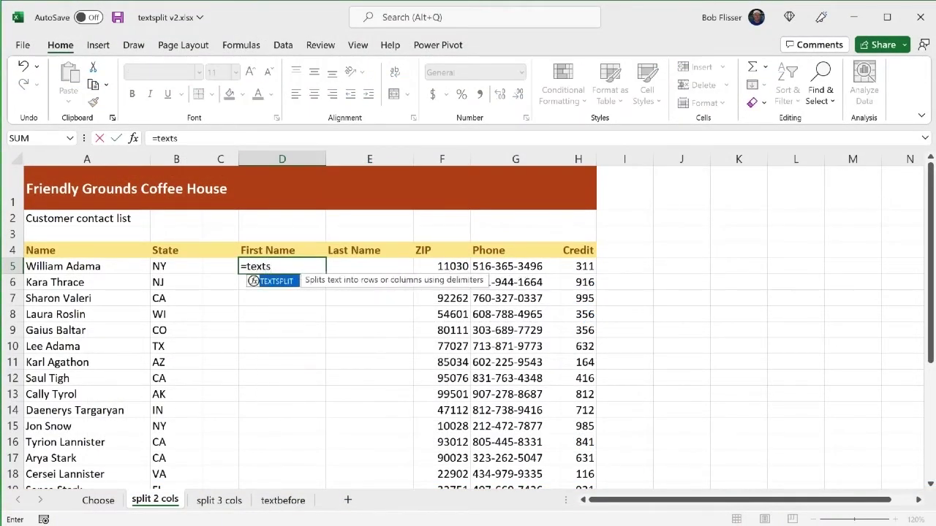
{"action": "key", "text": "Tab"}
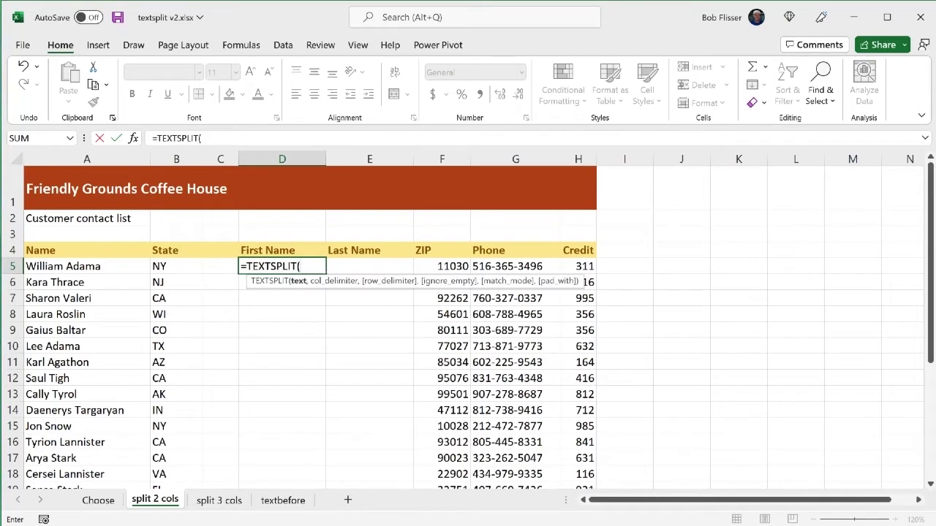
{"action": "left_click", "coordinate": [76, 268]}
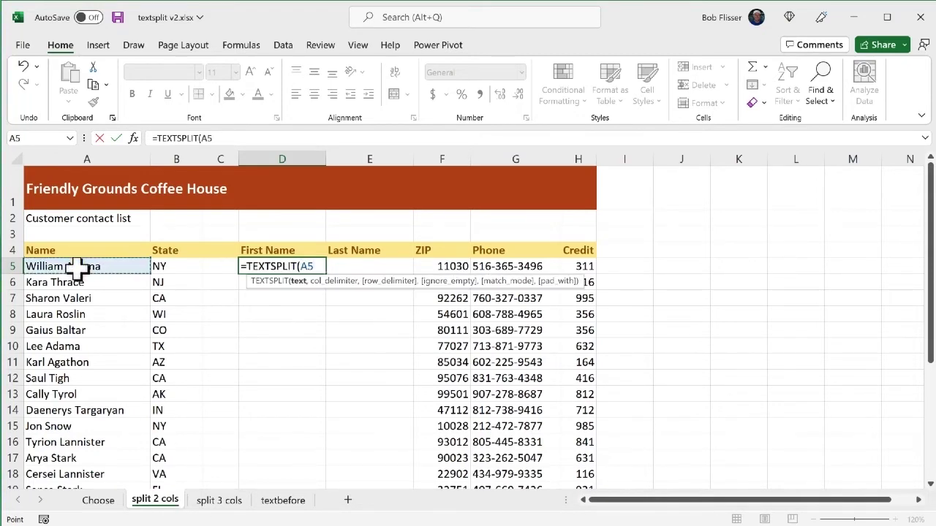
{"action": "type", "text": ","}
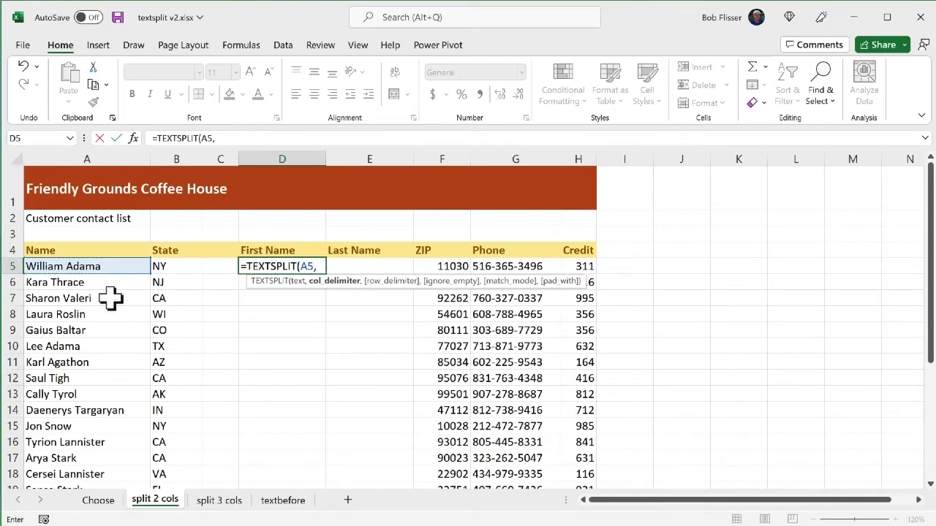
{"action": "type", "text": "\" \")"}
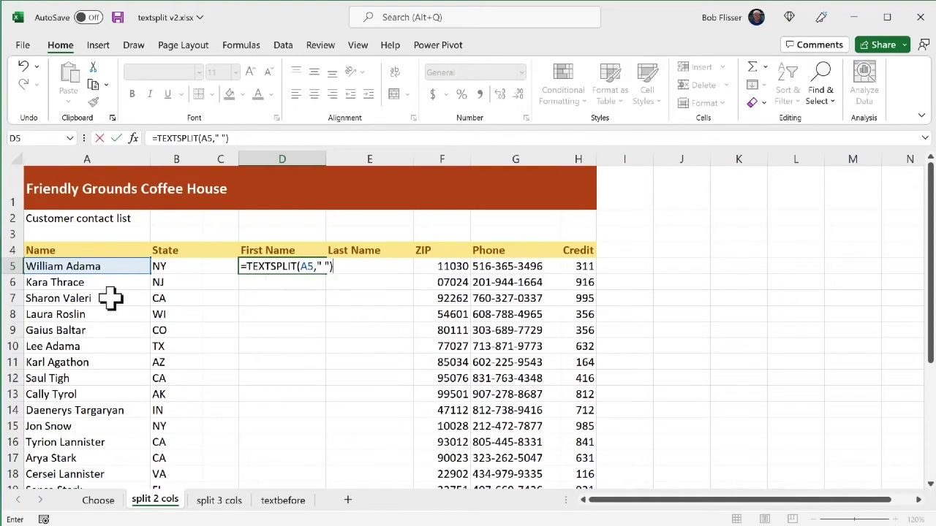
{"action": "key", "text": "Return"}
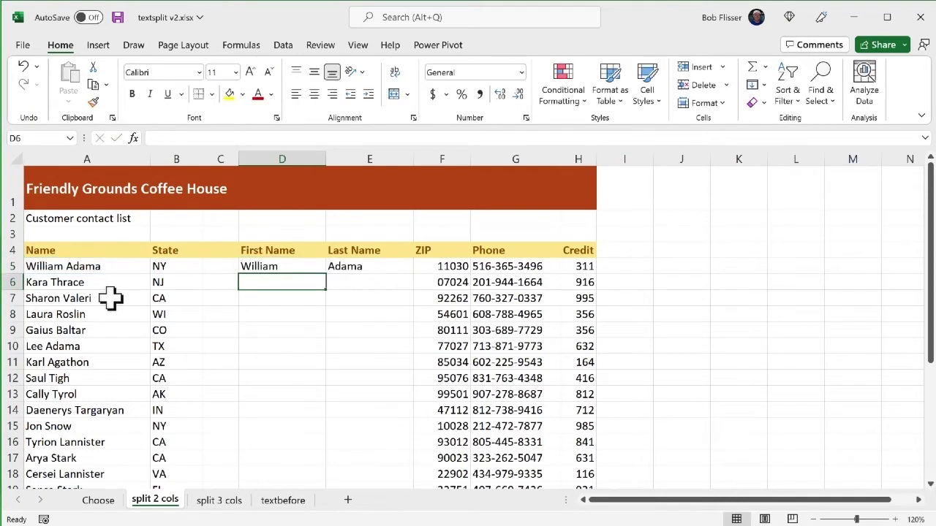
{"action": "left_click", "coordinate": [309, 267]}
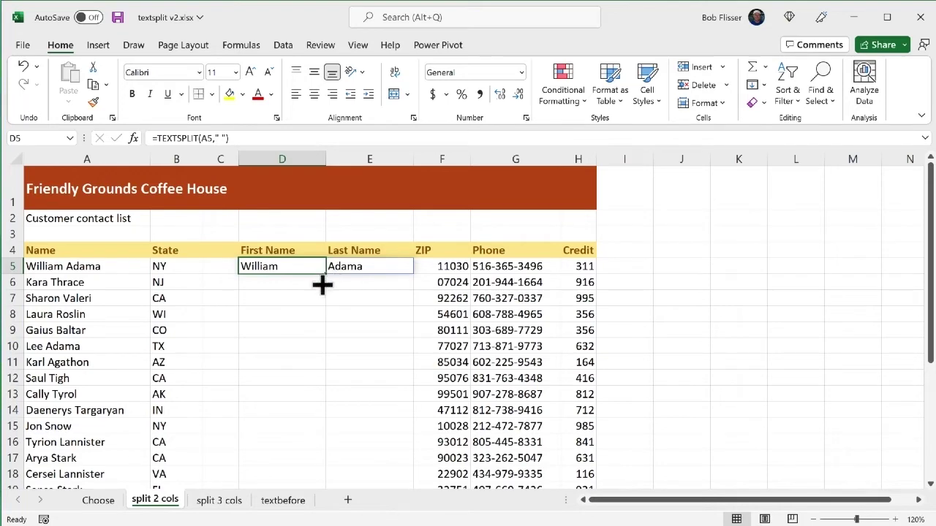
{"action": "left_click_drag", "start_coordinate": [324, 276], "coordinate": [305, 449]}
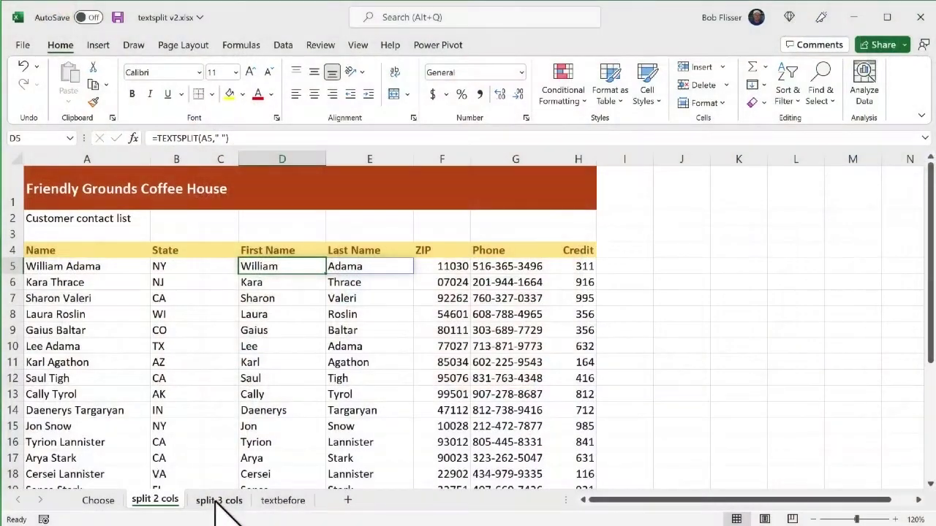
- On the split 3 cols sheet, enter =TEXTSPLIT(A5," ") in D5 to split the customer's name at the space
{"action": "left_click", "coordinate": [217, 501]}
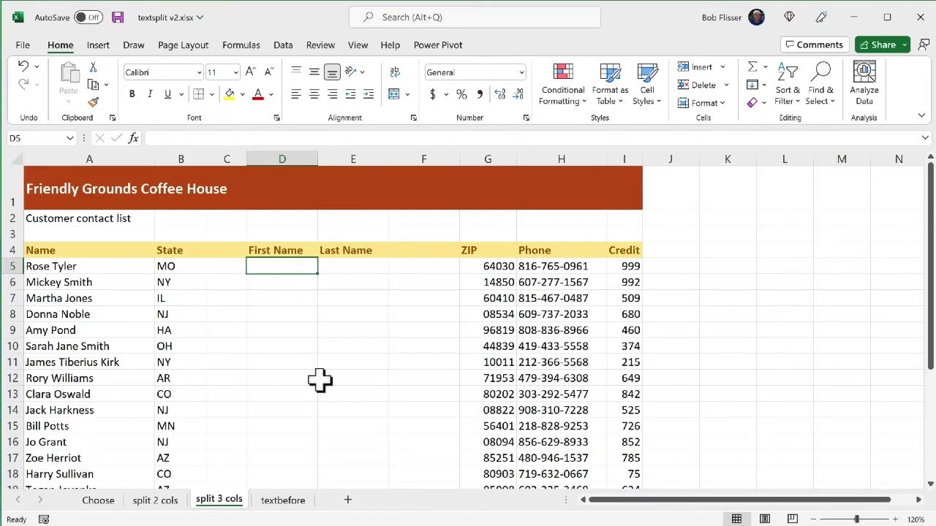
{"action": "type", "text": "=text"}
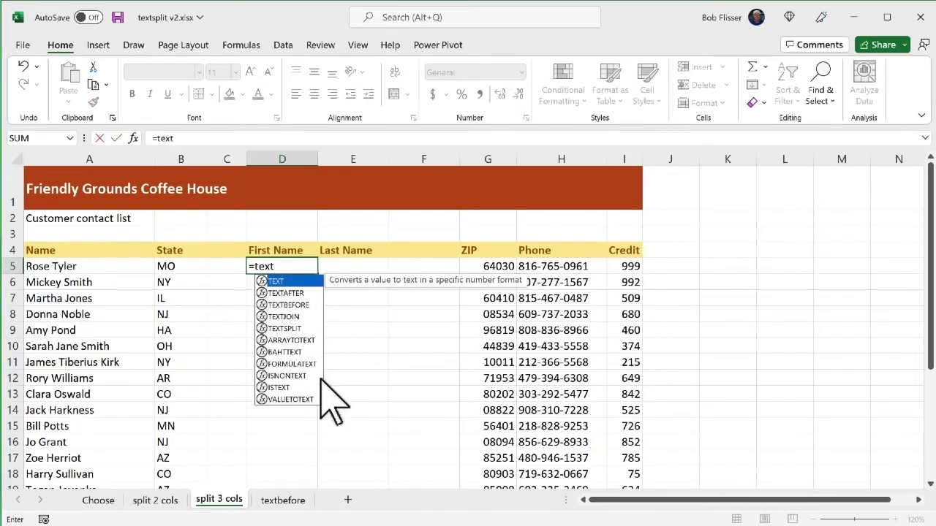
{"action": "type", "text": "sp"}
{"action": "key", "text": "Tab"}
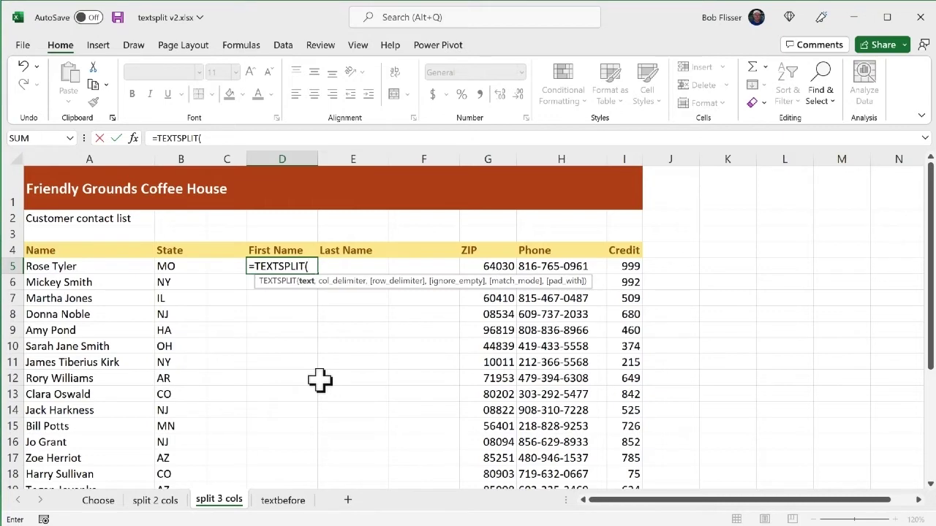
{"action": "left_click", "coordinate": [93, 270]}
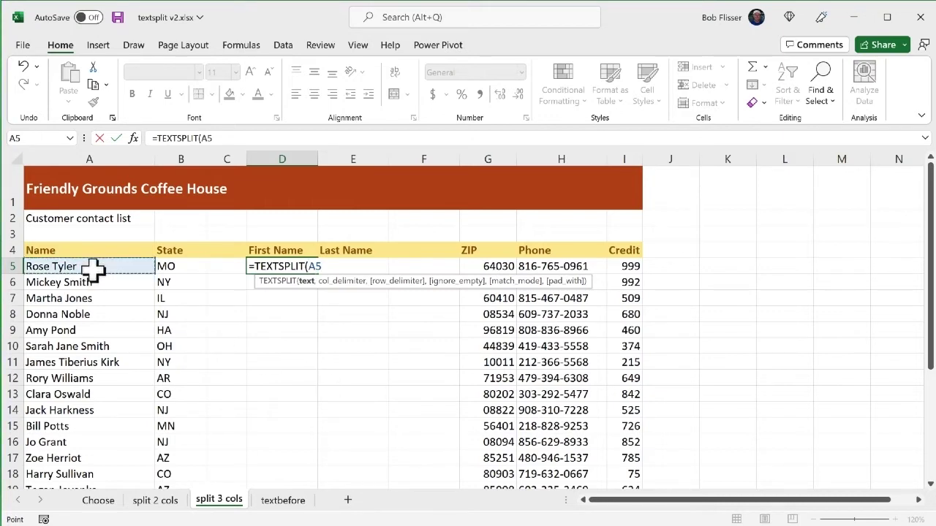
{"action": "type", "text": ",\""}
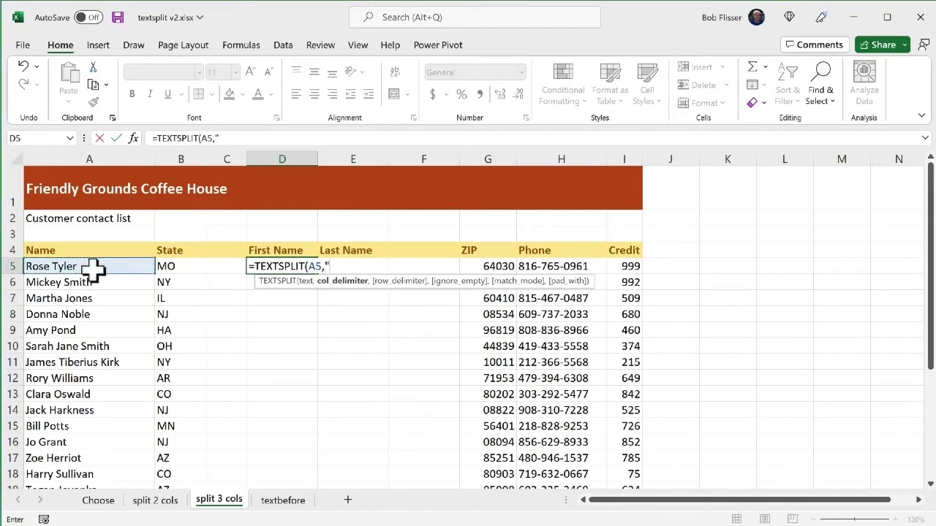
{"action": "type", "text": " \")"}
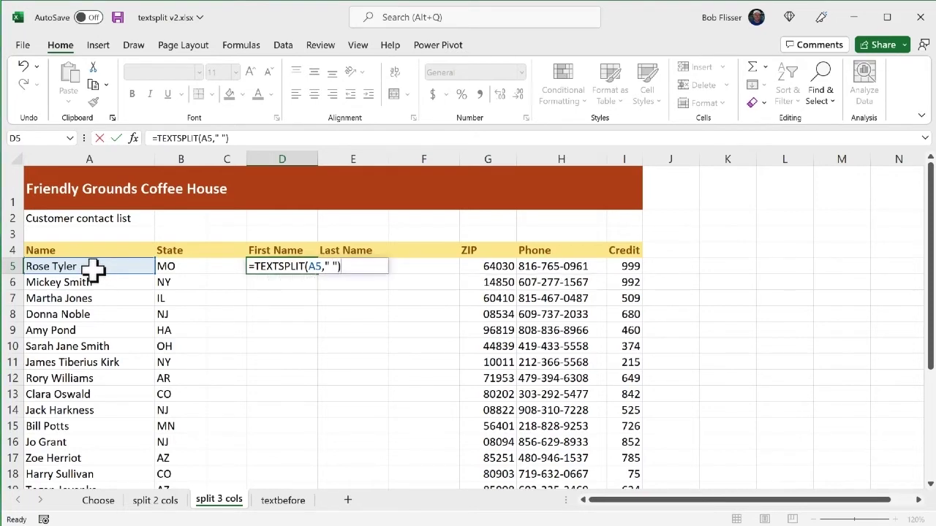
{"action": "key", "text": "Return"}
- Fill the TEXTSPLIT formula from D5 down to D29 and return to the start of the list to check the split names
{"action": "left_click", "coordinate": [282, 268]}
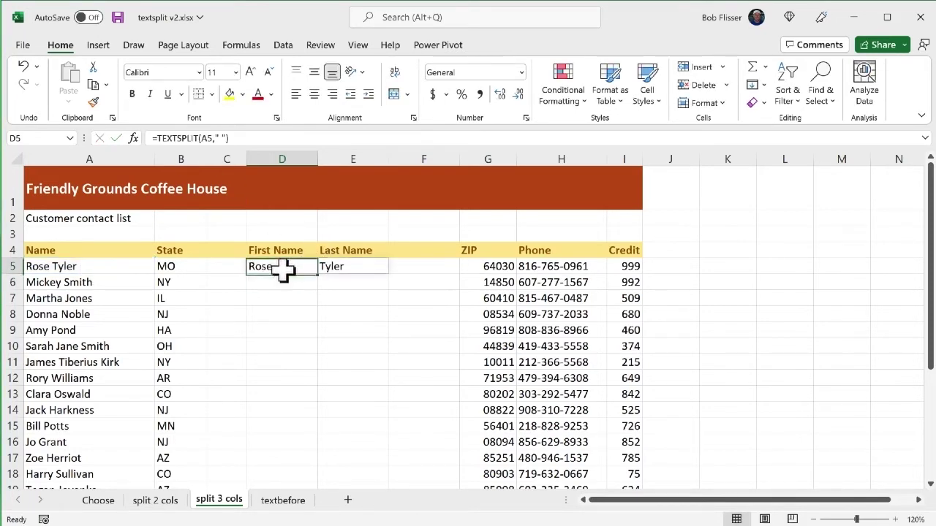
{"action": "left_click_drag", "start_coordinate": [318, 274], "coordinate": [304, 433]}
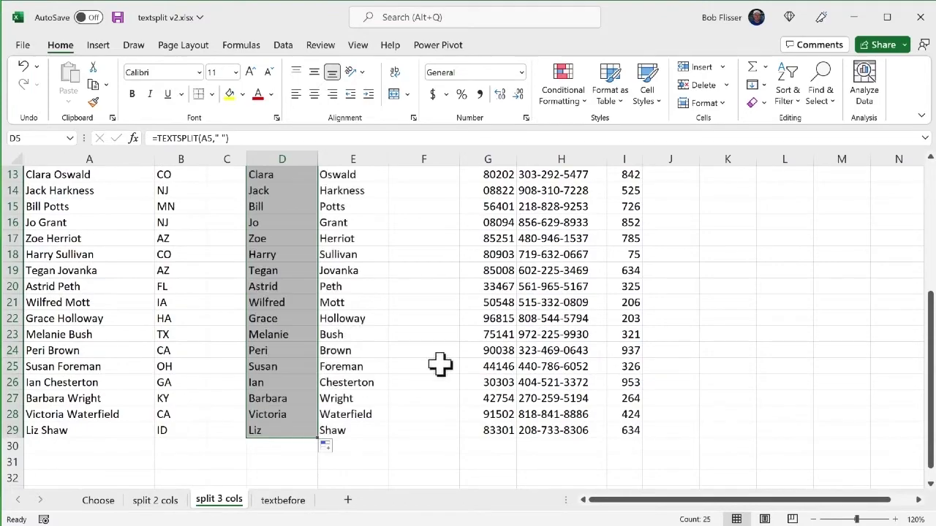
{"action": "scroll", "coordinate": [441, 366], "scroll_direction": "up", "scroll_amount": 4}
{"action": "scroll", "coordinate": [441, 366], "scroll_direction": "down", "scroll_amount": 1}
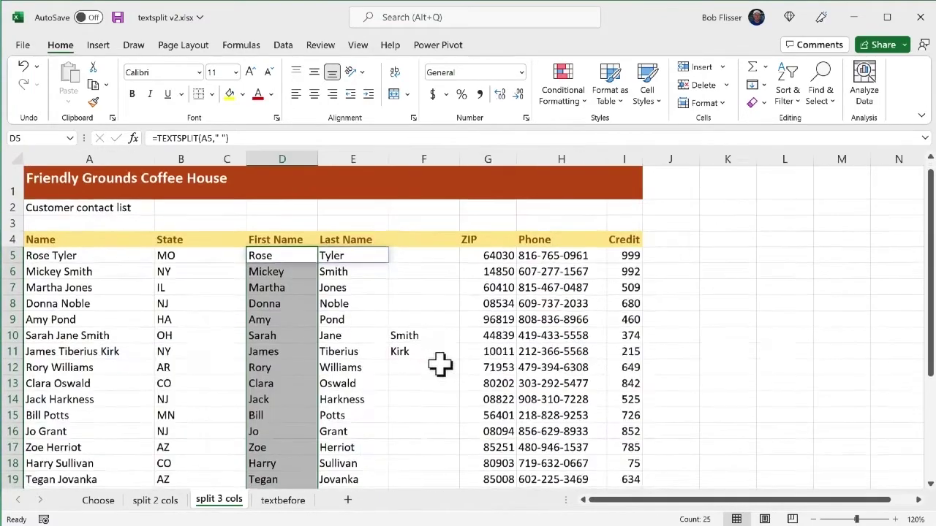
{"action": "left_click", "coordinate": [362, 268]}
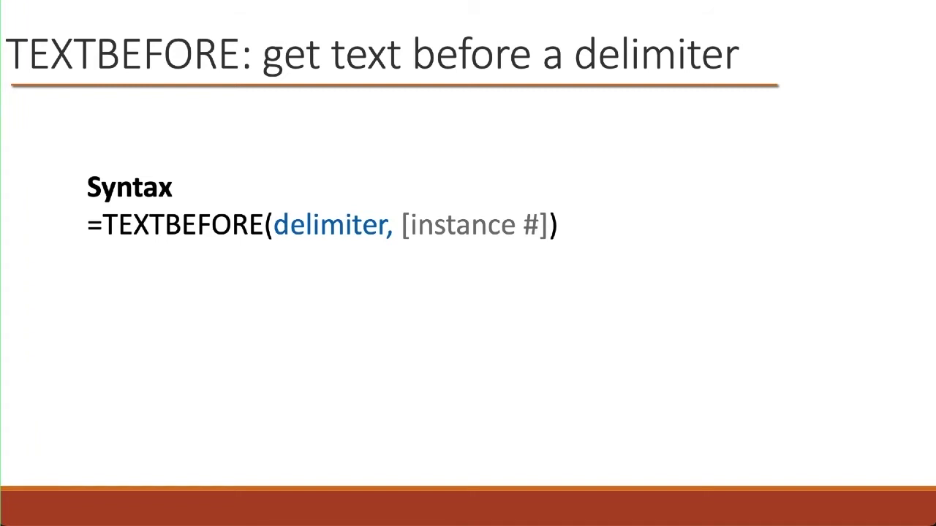
{"action": "key", "text": "Right"}
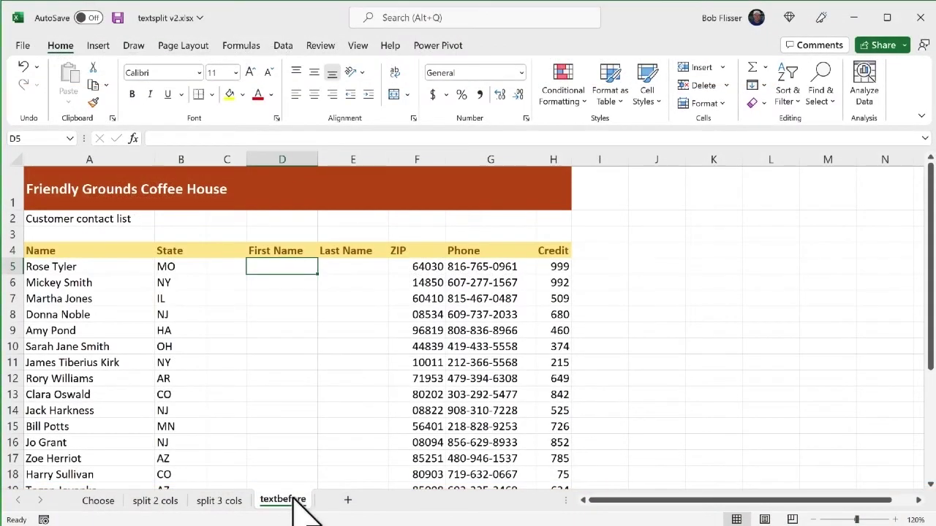
- On the textbefore sheet, enter =TEXTBEFORE(A5," ") in D5 to extract the customer's first name
{"action": "type", "text": "=textb"}
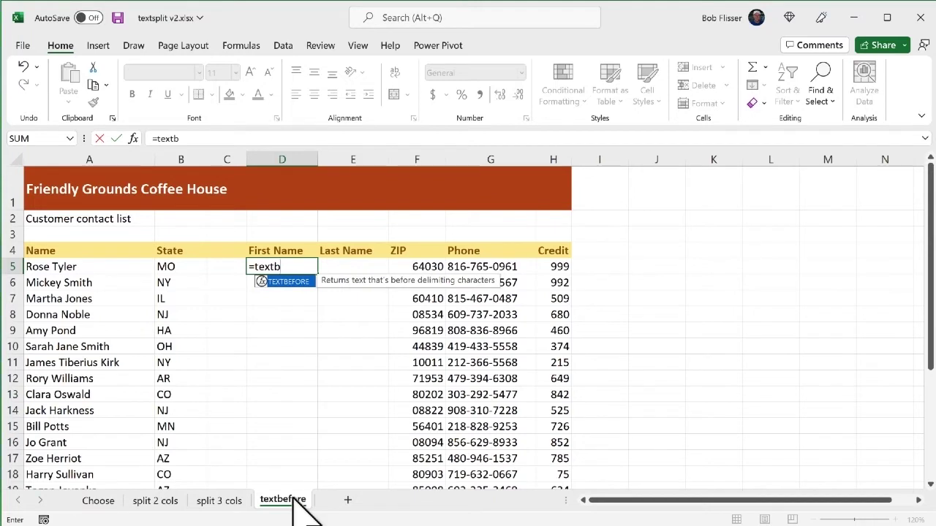
{"action": "key", "text": "Tab"}
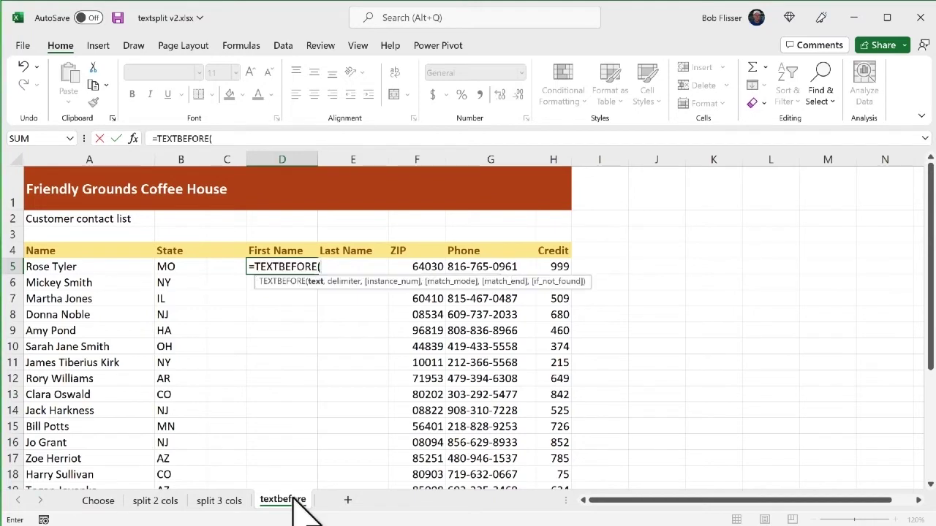
{"action": "left_click", "coordinate": [89, 271]}
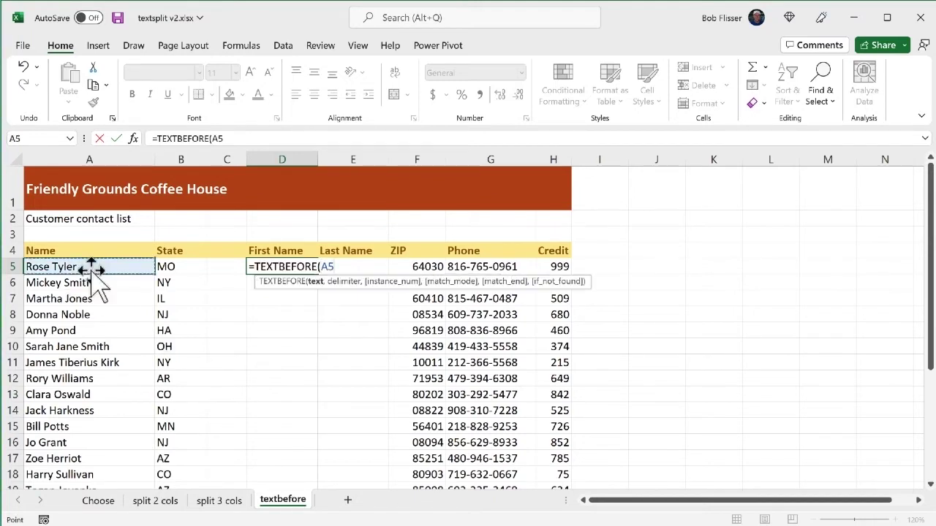
{"action": "type", "text": ","}
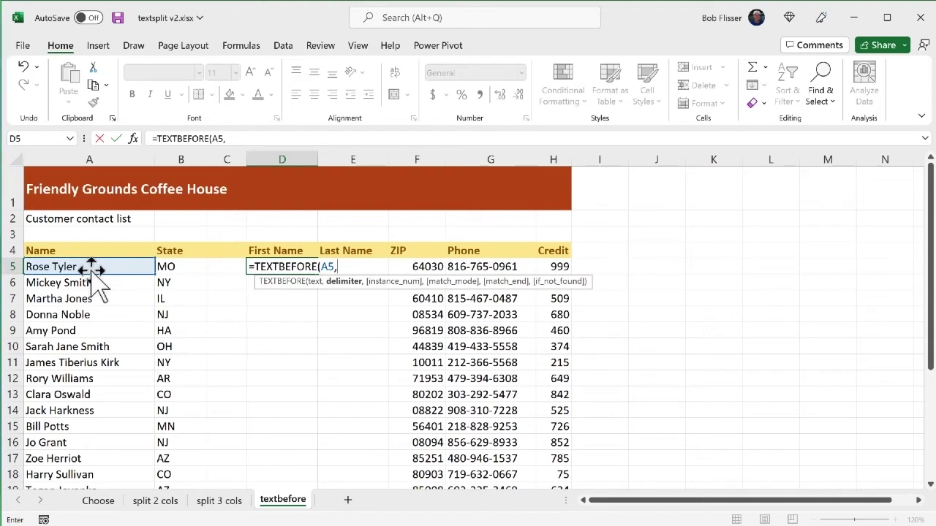
{"action": "type", "text": "\" \")"}
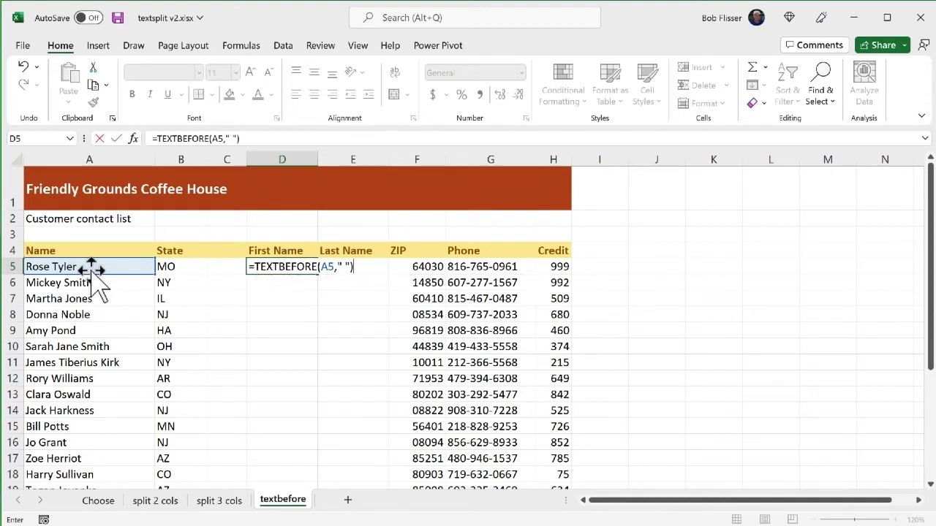
{"action": "key", "text": "Return"}
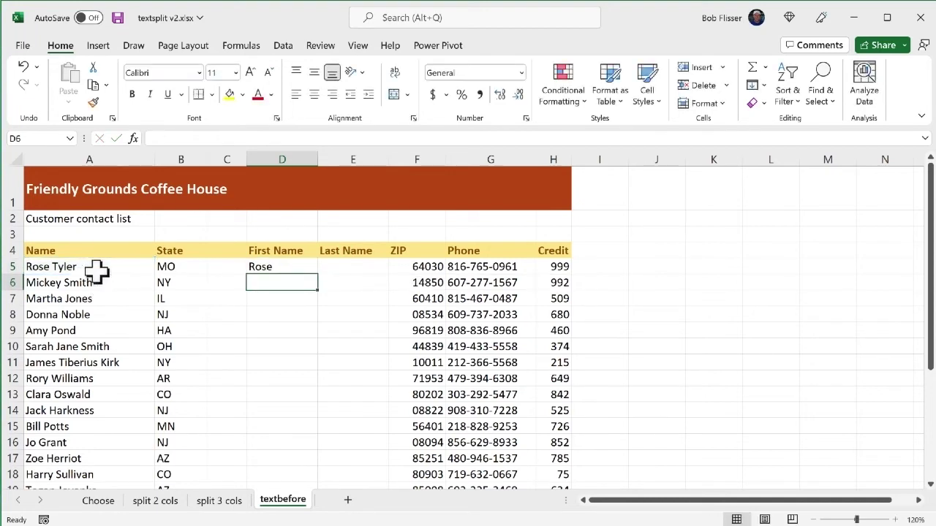
- Fill the TEXTBEFORE formula from D5 down to D29 and return to the start of the list
{"action": "left_click", "coordinate": [292, 268]}
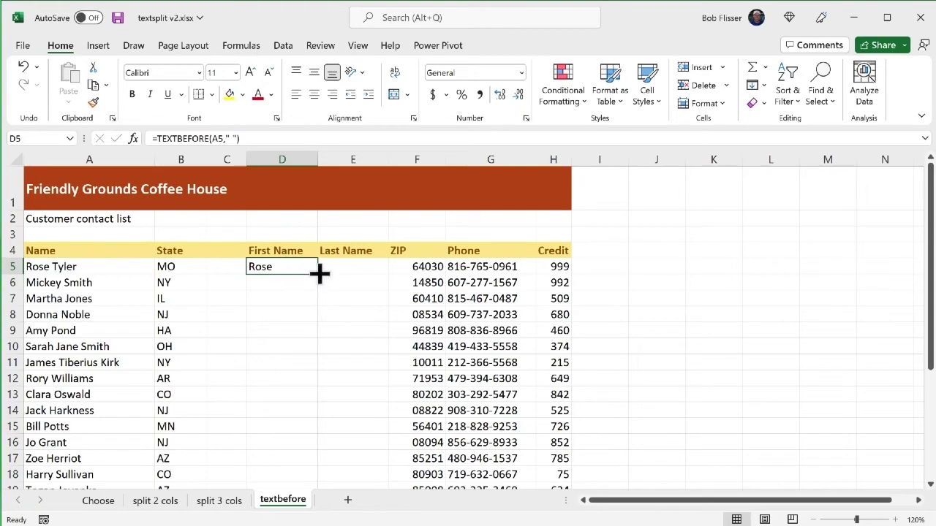
{"action": "left_click_drag", "start_coordinate": [315, 271], "coordinate": [305, 455]}
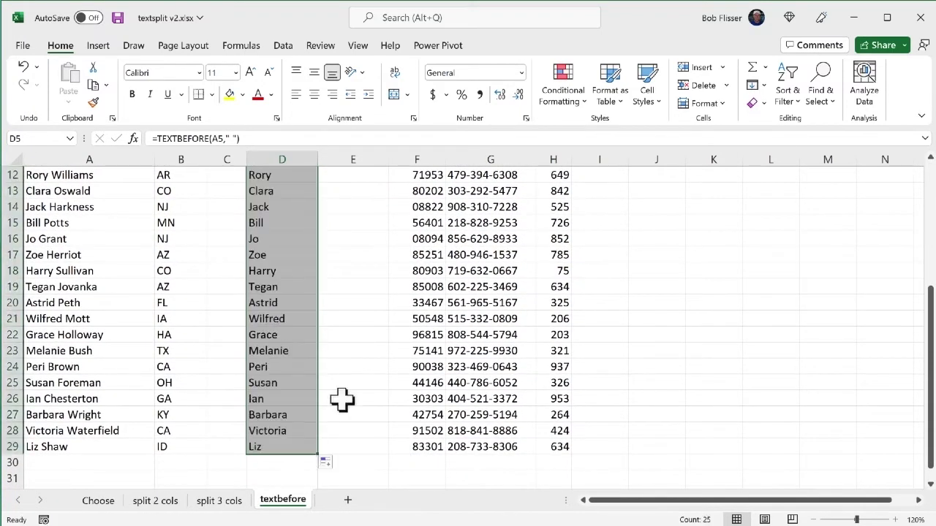
{"action": "scroll", "coordinate": [399, 321], "scroll_direction": "up", "scroll_amount": 4}
{"action": "scroll", "coordinate": [399, 321], "scroll_direction": "right", "scroll_amount": 2}
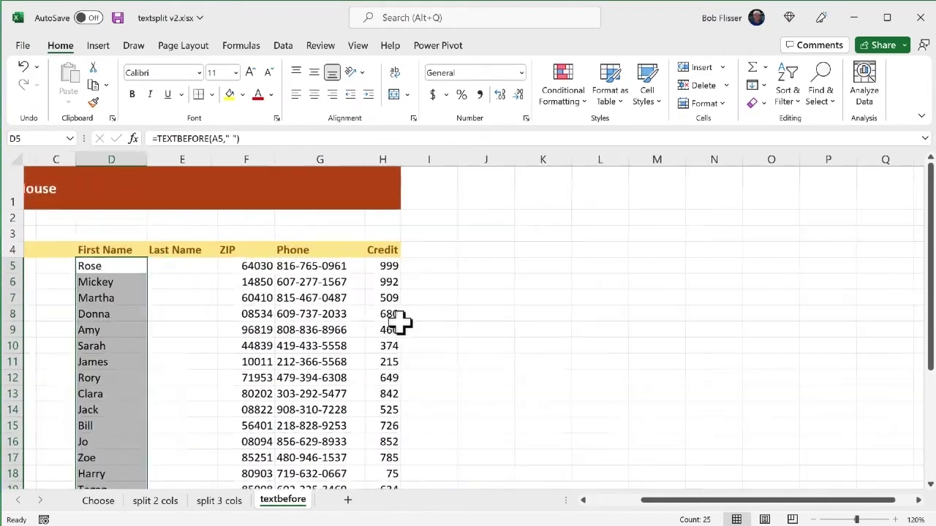
{"action": "scroll", "coordinate": [399, 322], "scroll_direction": "left", "scroll_amount": 2}
- Enter =TEXTAFTER(A5," ") in E5 to extract the text after the first space in the customer's name
{"action": "left_click", "coordinate": [362, 266]}
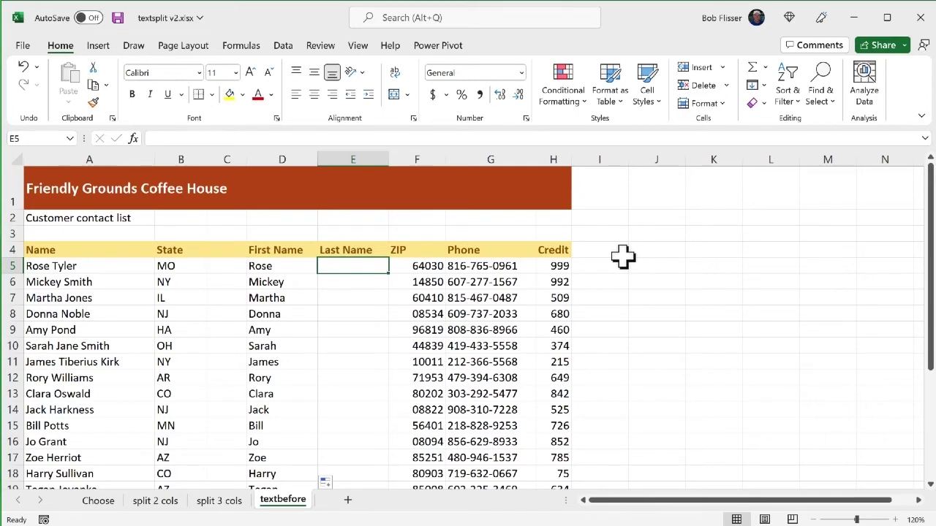
{"action": "type", "text": "="}
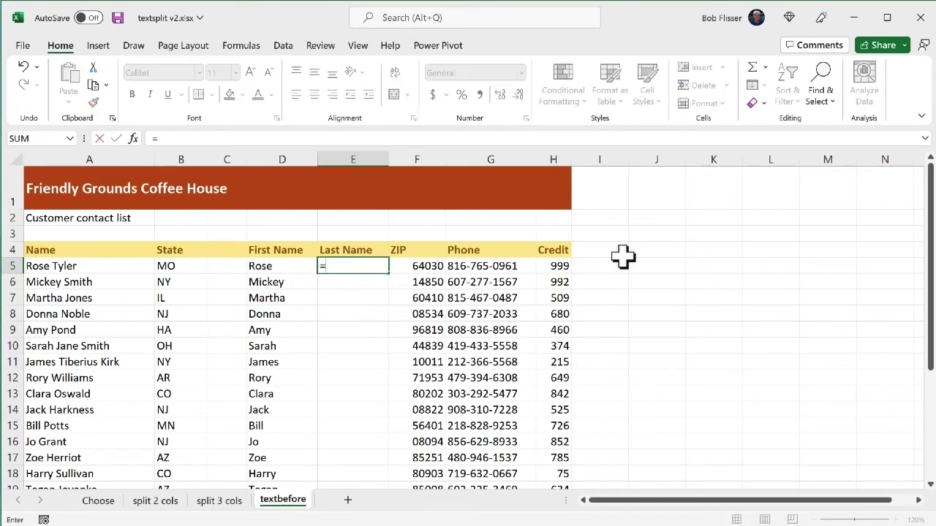
{"action": "type", "text": "texta"}
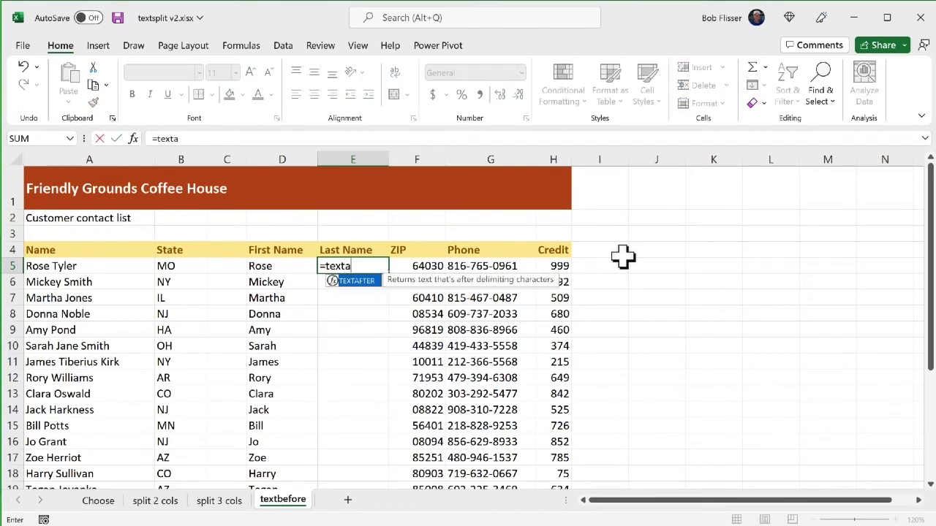
{"action": "key", "text": "Tab"}
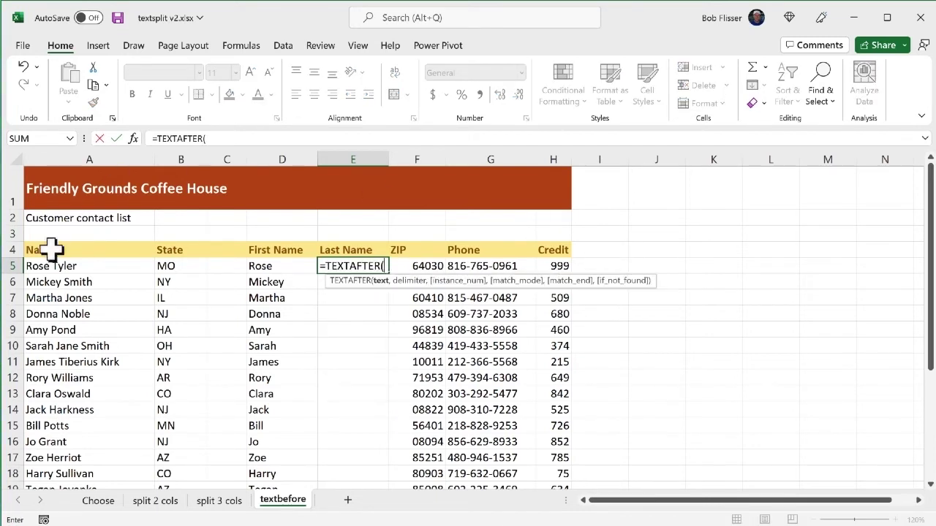
{"action": "left_click", "coordinate": [100, 269]}
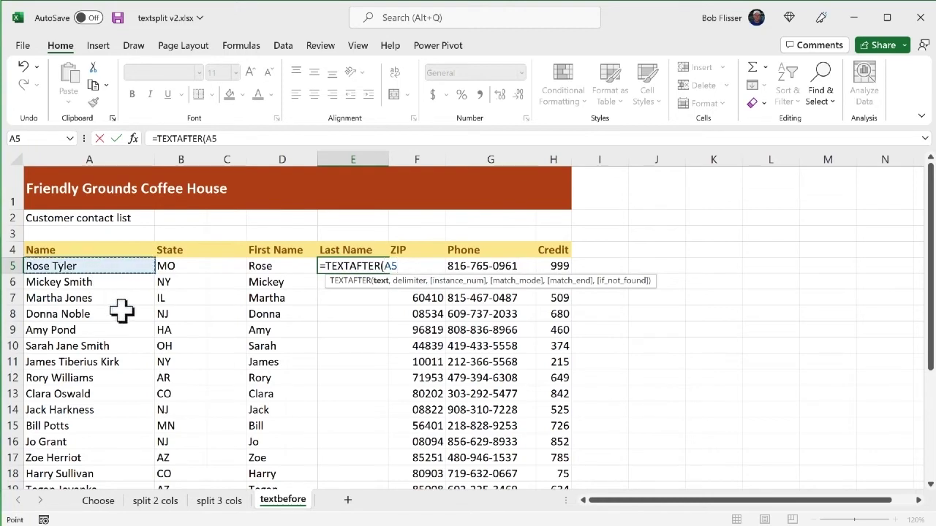
{"action": "type", "text": ",\""}
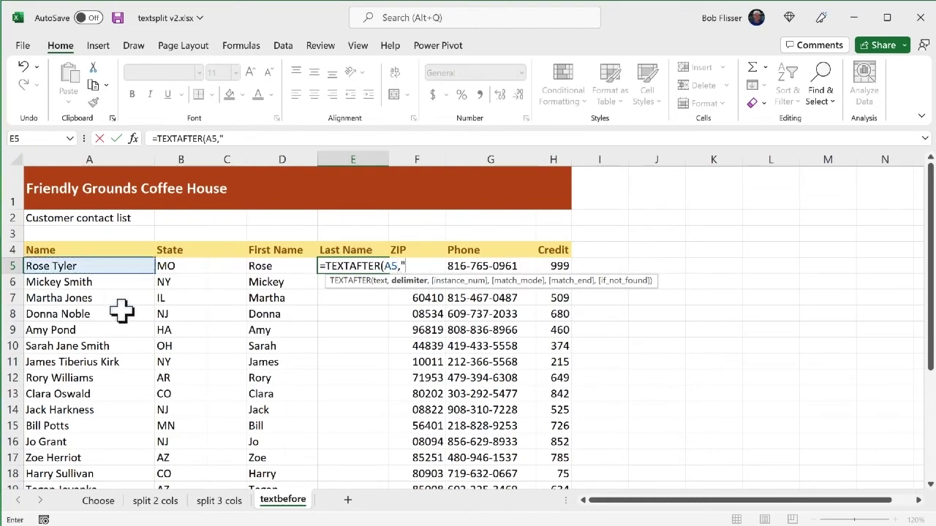
{"action": "type", "text": " \")"}
{"action": "key", "text": "Return"}
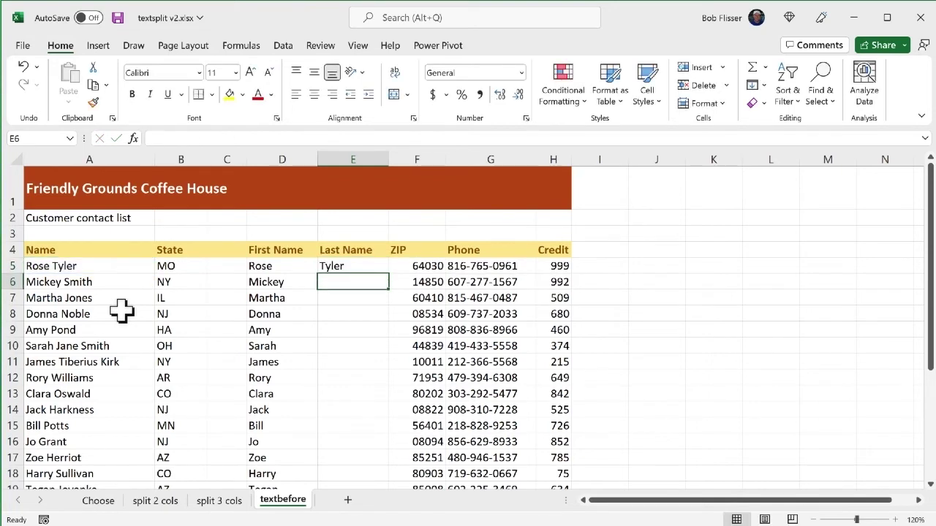
- Fill the TEXTAFTER formula from E5 down the Last Name column and compare rows 5 to 9 with rows 10 and 11
{"action": "left_click", "coordinate": [363, 268]}
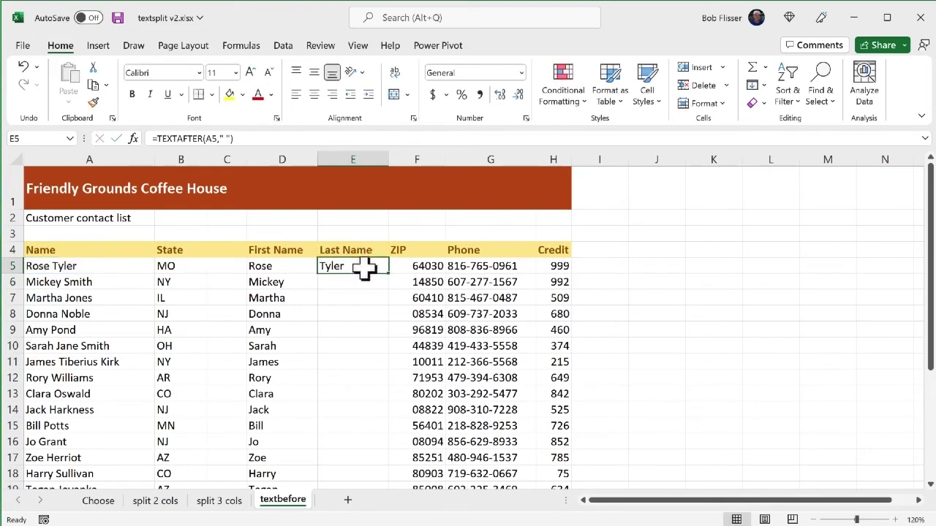
{"action": "double_click", "coordinate": [388, 273]}
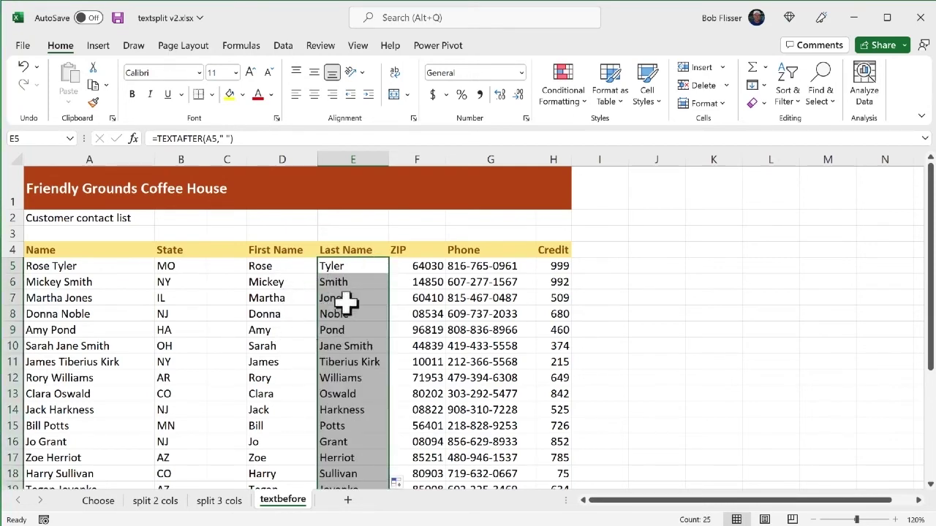
{"action": "left_click", "coordinate": [366, 270]}
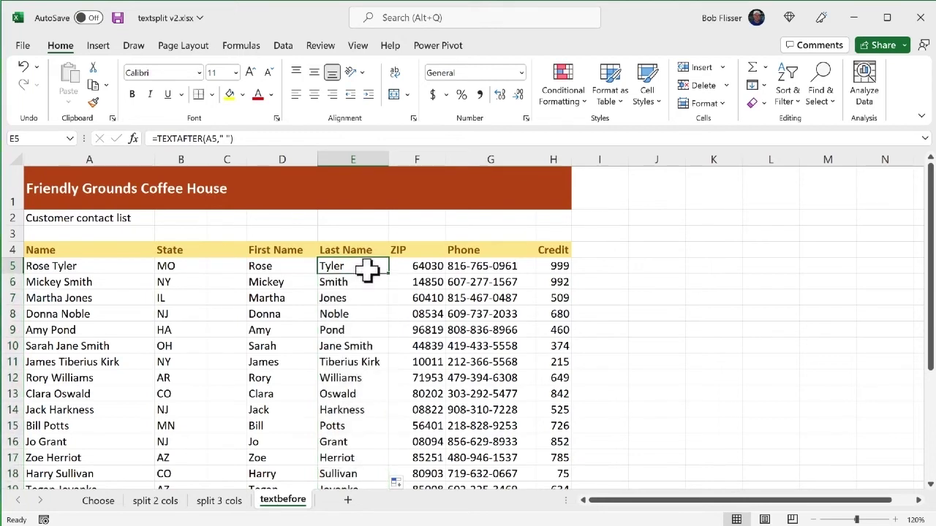
{"action": "left_click_drag", "start_coordinate": [366, 270], "coordinate": [87, 328]}
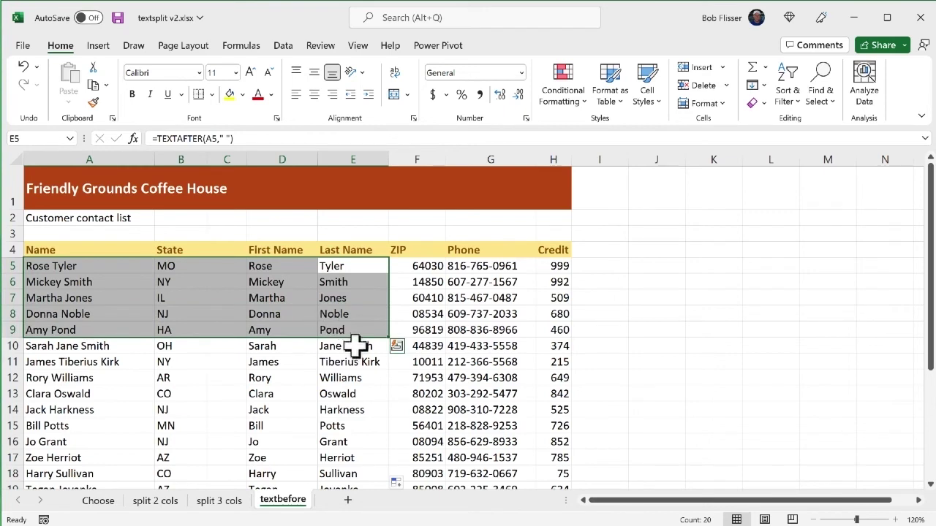
{"action": "left_click_drag", "start_coordinate": [359, 348], "coordinate": [96, 359]}
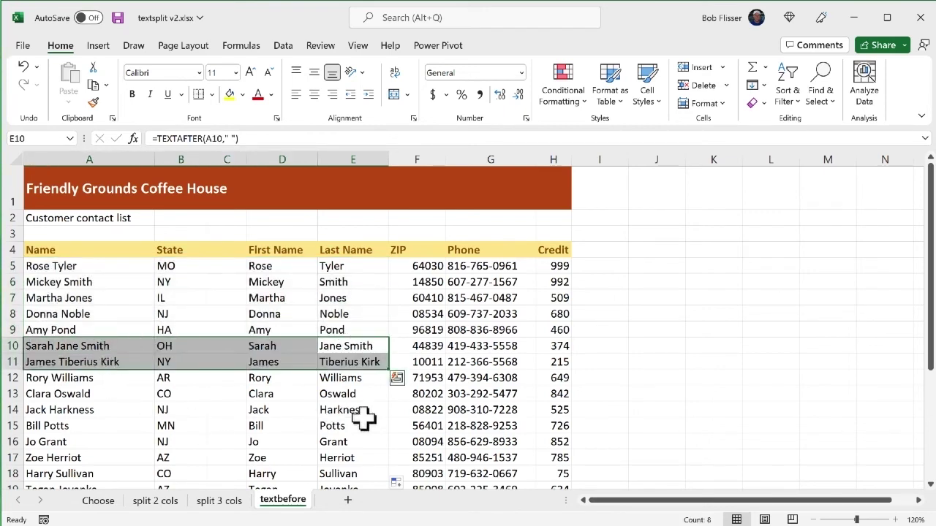
- Clear the TEXTAFTER formulas from the Last Name column, starting at E5
{"action": "left_click", "coordinate": [373, 268]}
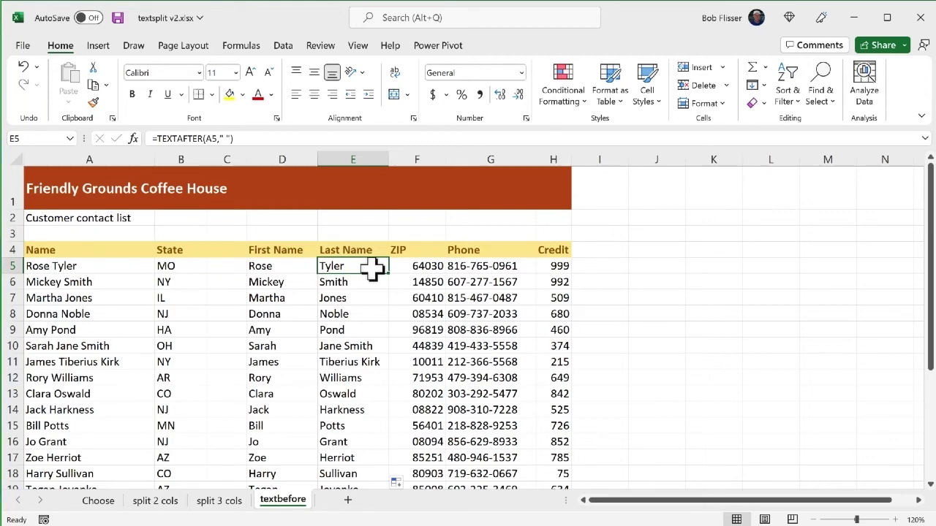
{"action": "left_click_drag", "start_coordinate": [372, 269], "coordinate": [370, 455]}
{"action": "key", "text": "Delete"}
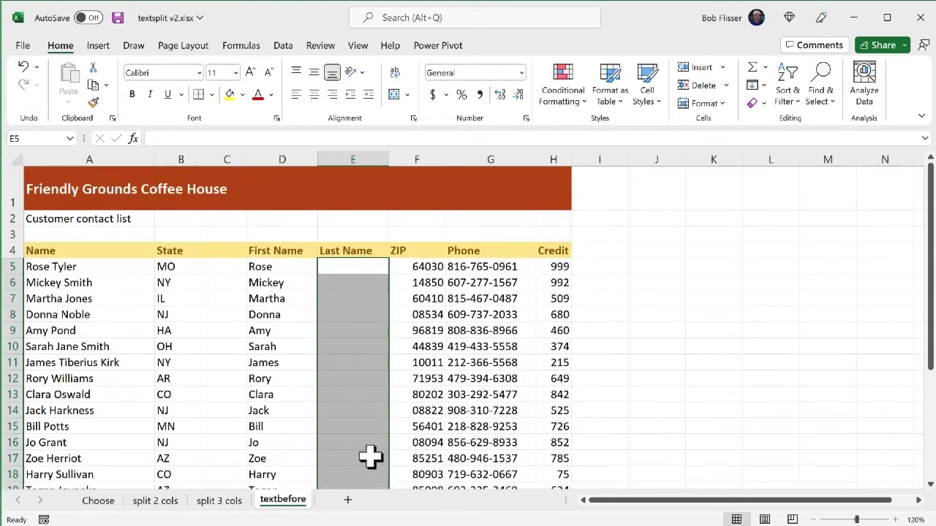
- Enter =TEXTAFTER(A5," ",2) in E5 to return the text after the second space, and fill it down the Last Name column
{"action": "left_click", "coordinate": [362, 266]}
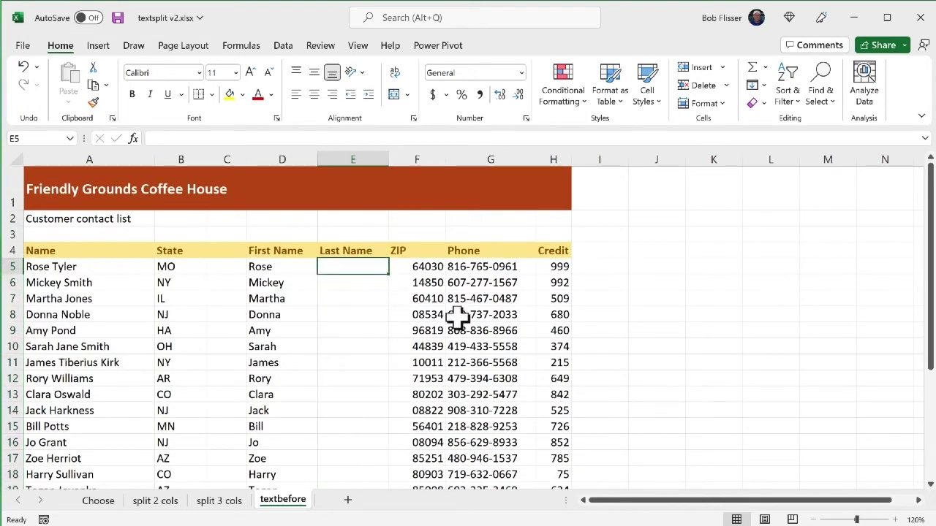
{"action": "type", "text": "=texta"}
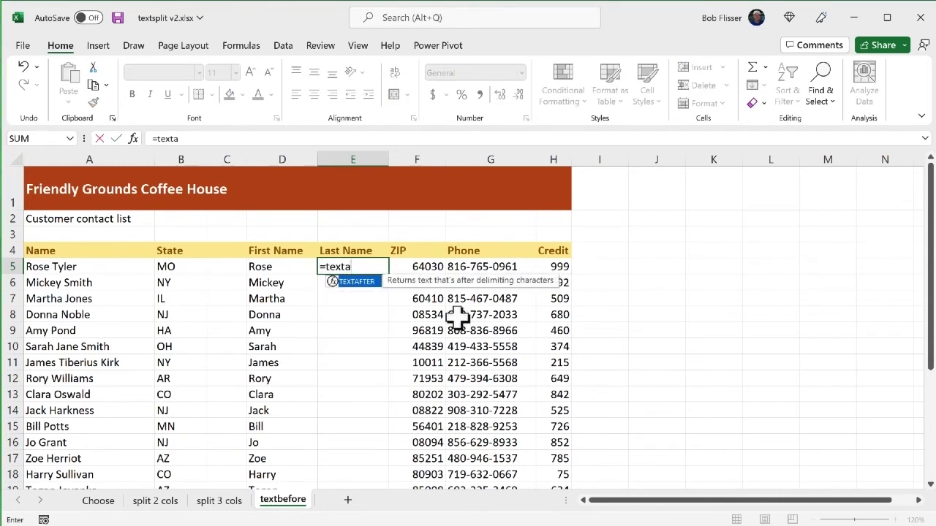
{"action": "key", "text": "Tab"}
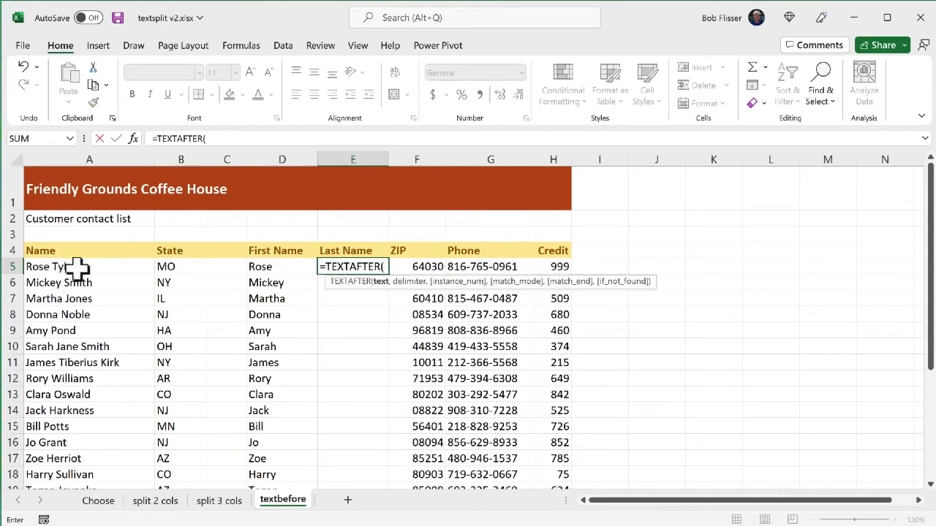
{"action": "left_click", "coordinate": [73, 266]}
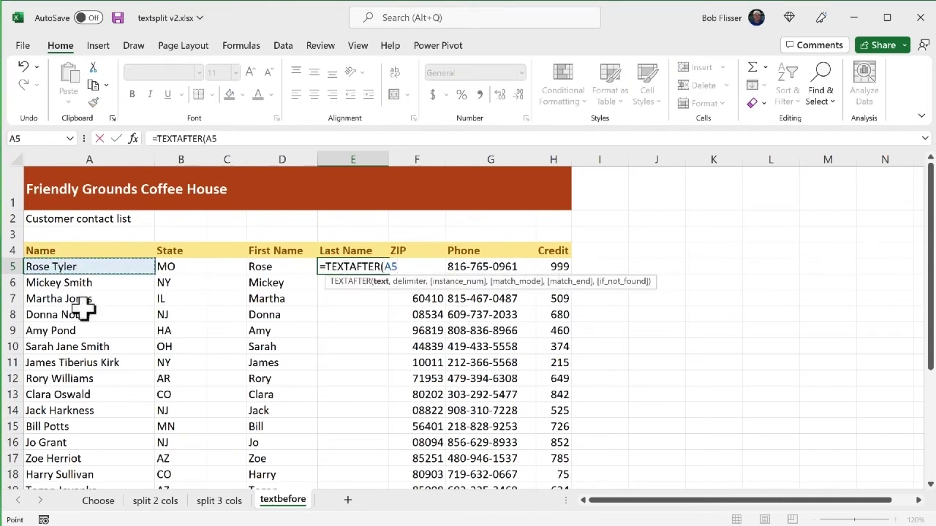
{"action": "type", "text": ",\" "}
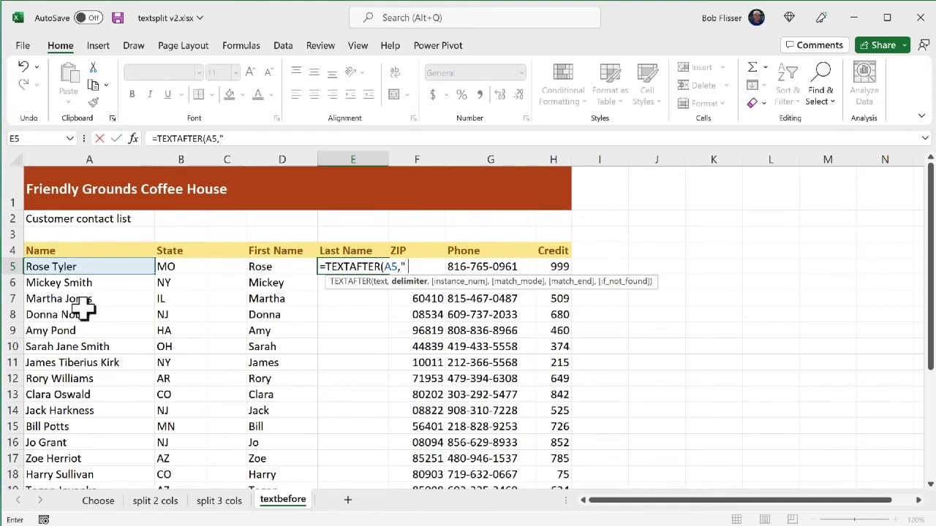
{"action": "type", "text": "\","}
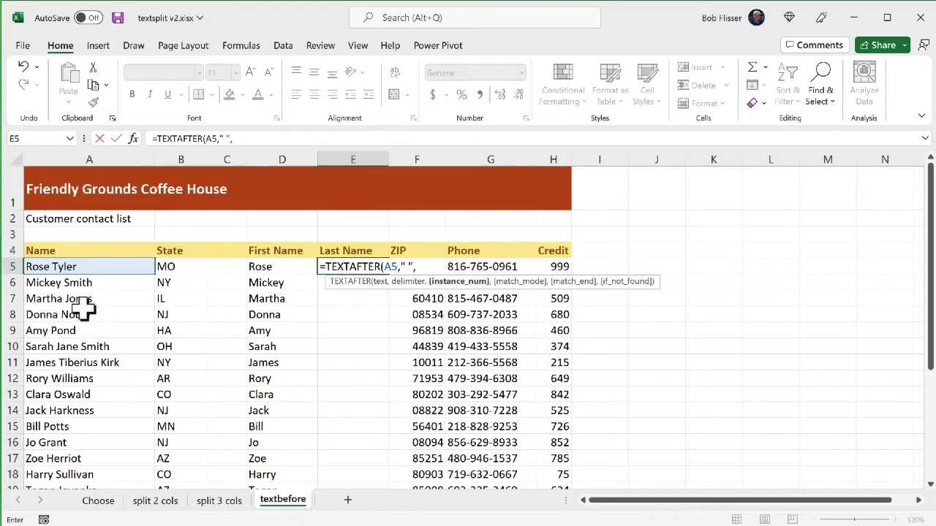
{"action": "type", "text": "2)"}
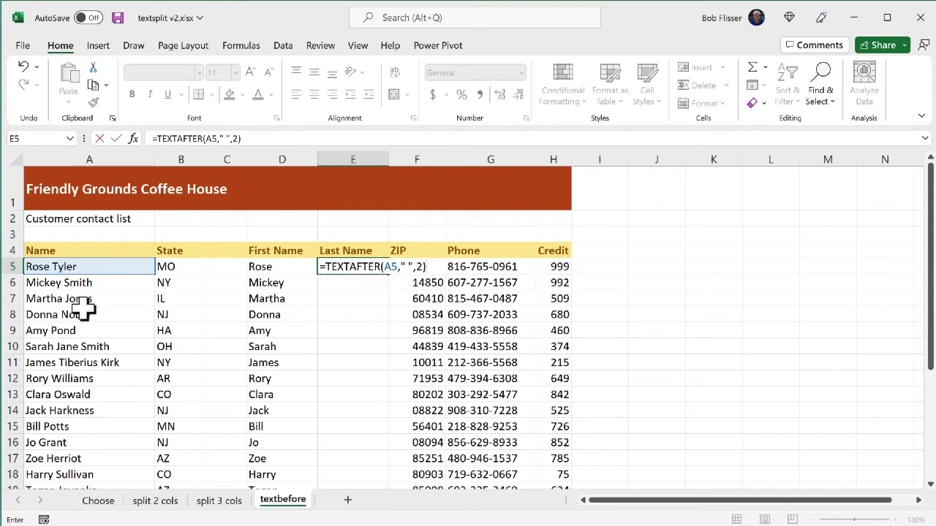
{"action": "key", "text": "Return"}
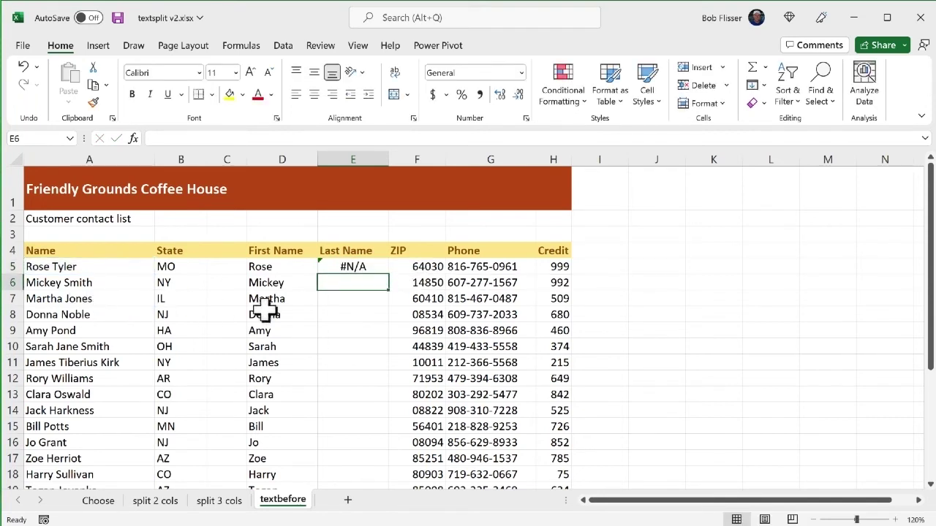
{"action": "left_click", "coordinate": [365, 264]}
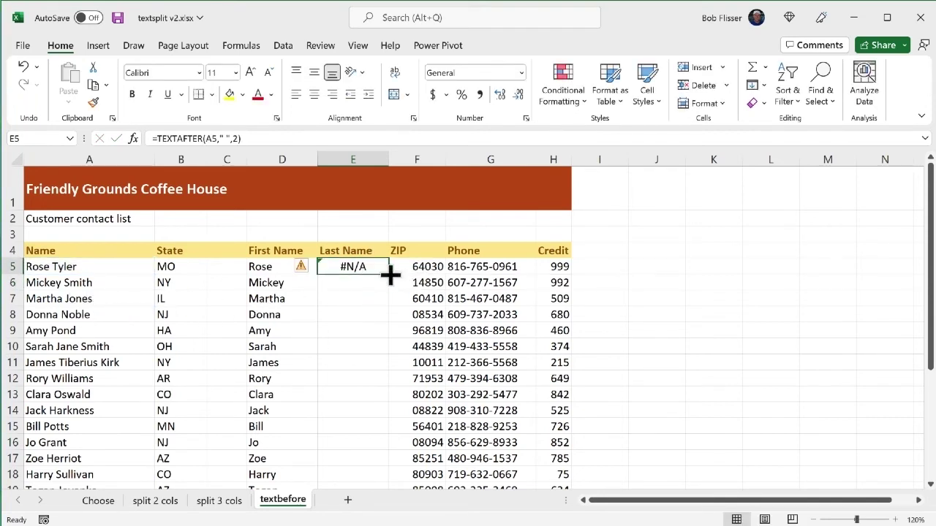
{"action": "double_click", "coordinate": [389, 273]}
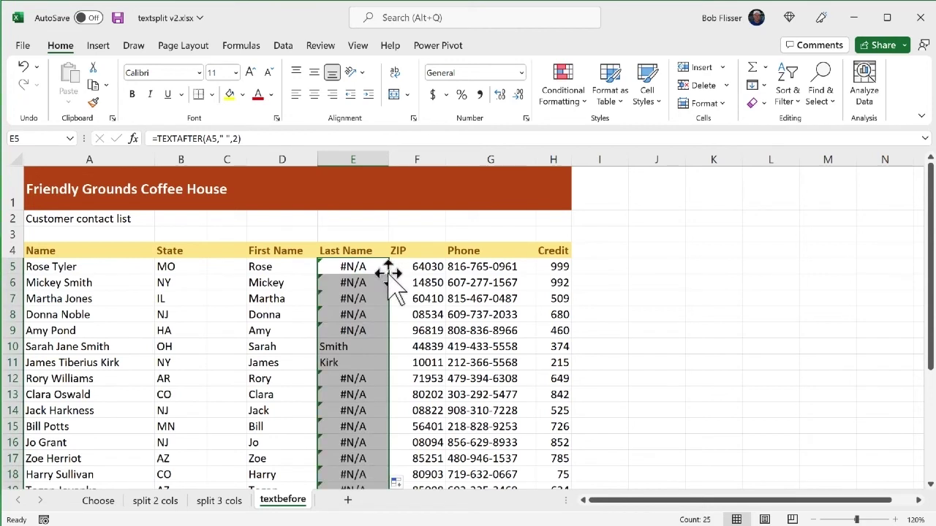
- Check the three-part names in rows 10 and 11, and undo the TEXTAFTER formulas in the Last Name column
{"action": "left_click_drag", "start_coordinate": [371, 346], "coordinate": [106, 357]}
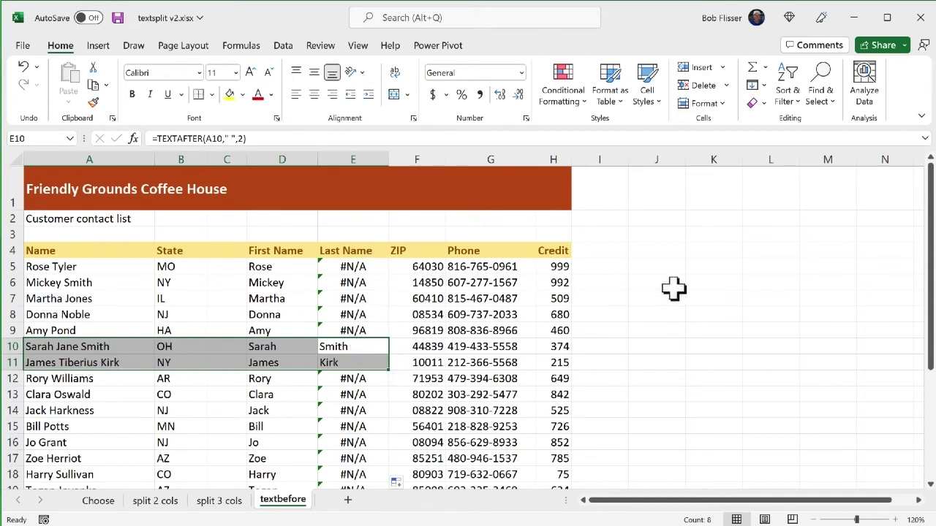
{"action": "key", "text": "ctrl+z"}
{"action": "key", "text": "ctrl+z"}
{"action": "key", "text": "ctrl+z"}
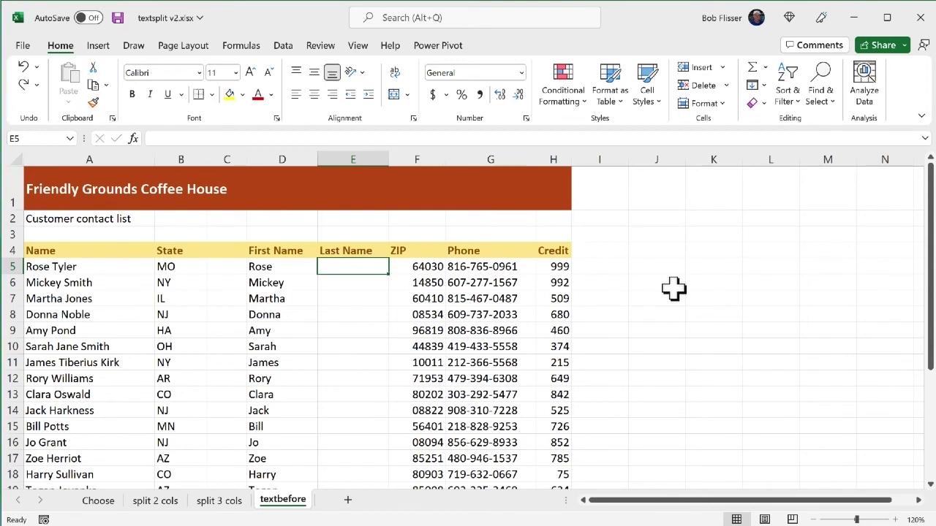
- Enter =TEXTAFTER(A5," ",-1) in E5 to extract the text after the last space in the customer's name
{"action": "type", "text": "="}
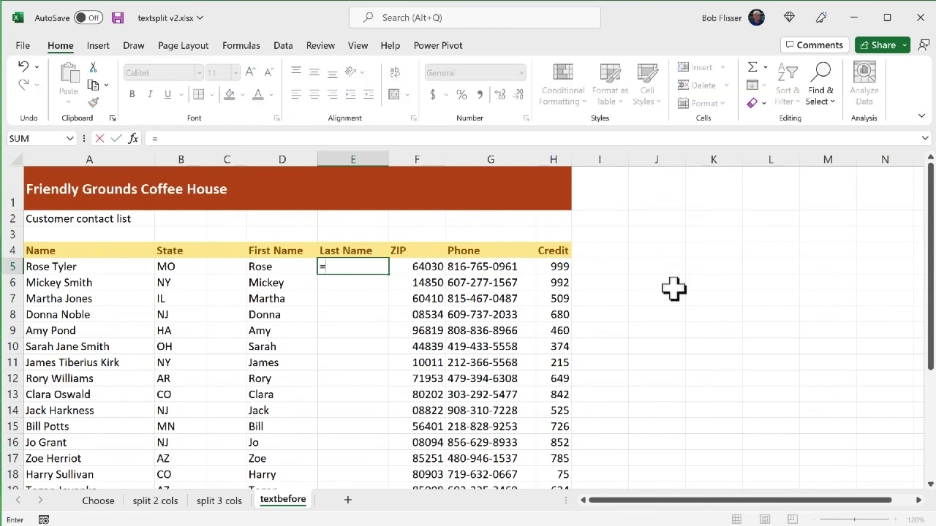
{"action": "type", "text": "texta"}
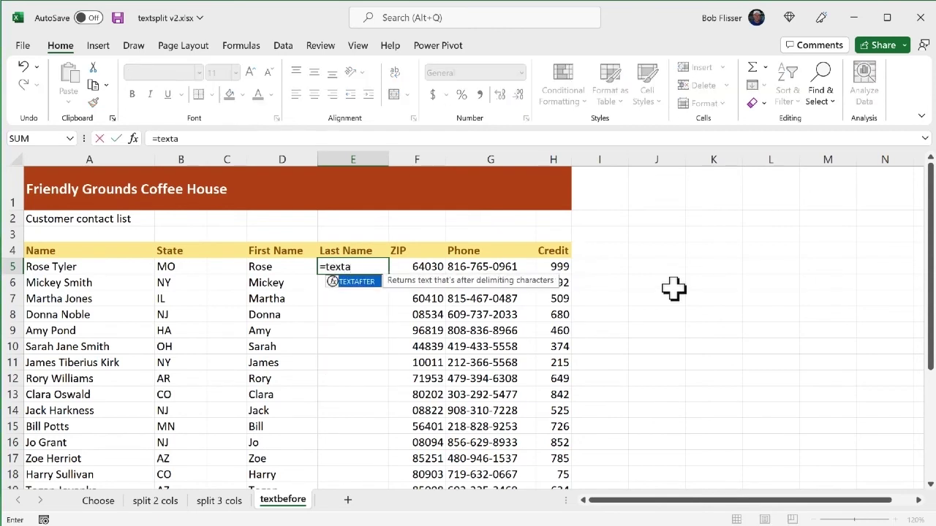
{"action": "key", "text": "Tab"}
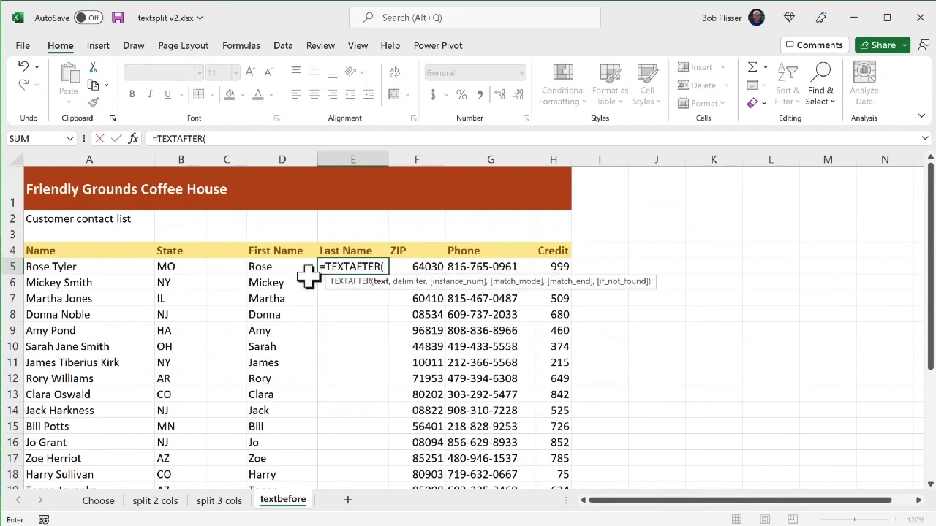
{"action": "left_click", "coordinate": [93, 266]}
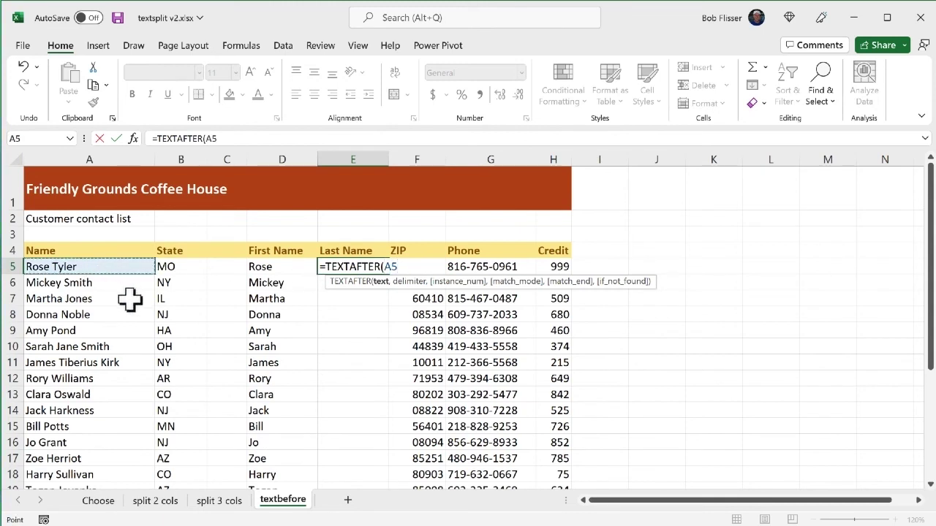
{"action": "type", "text": ",\" "}
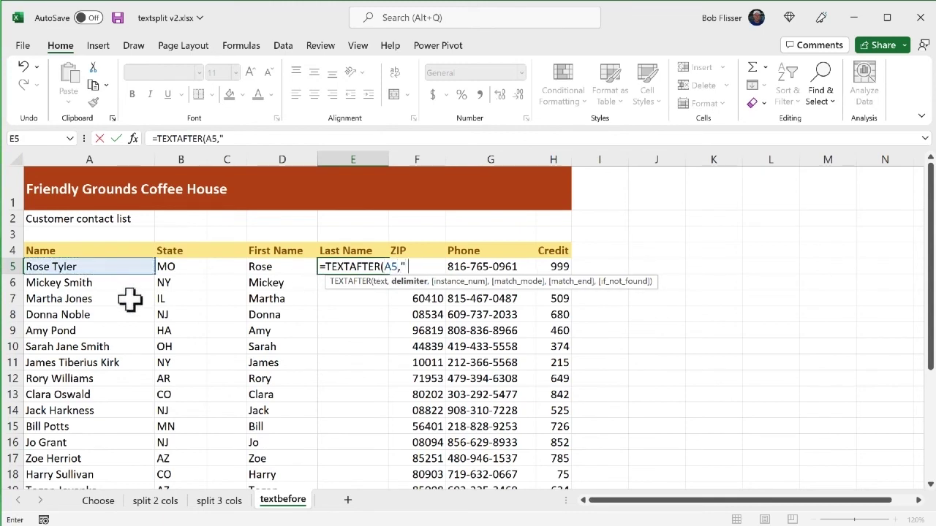
{"action": "type", "text": "\","}
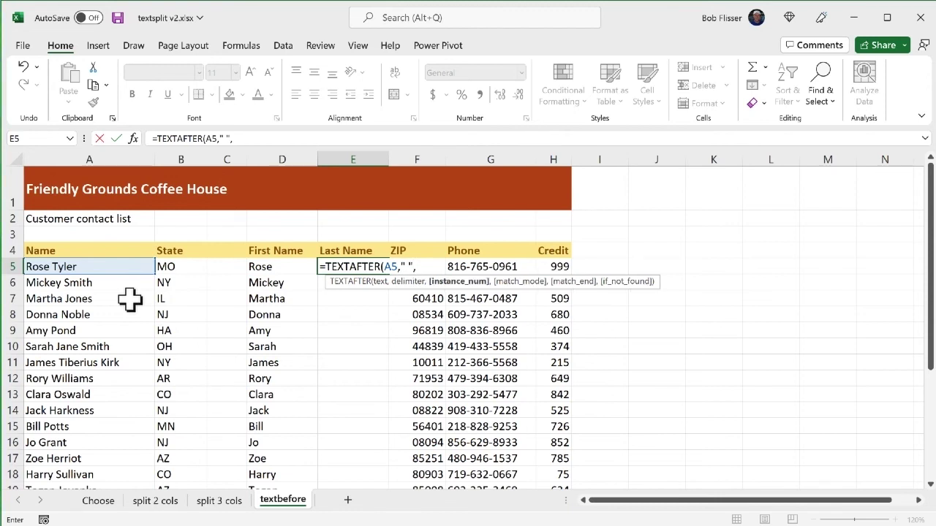
{"action": "type", "text": "-1)"}
{"action": "key", "text": "Return"}
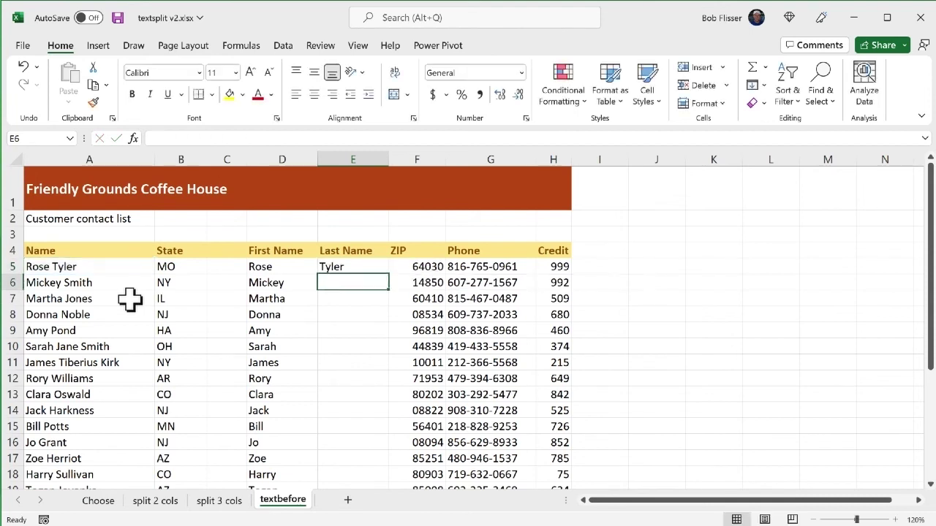
- Fill the TEXTAFTER formula from E5 down the Last Name column and check the names in rows 9 to 11
{"action": "left_click", "coordinate": [367, 266]}
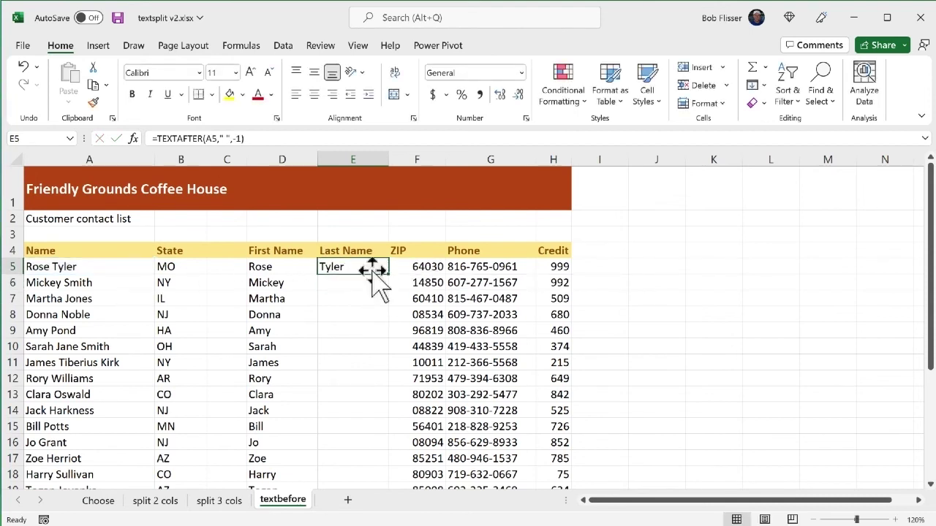
{"action": "double_click", "coordinate": [389, 274]}
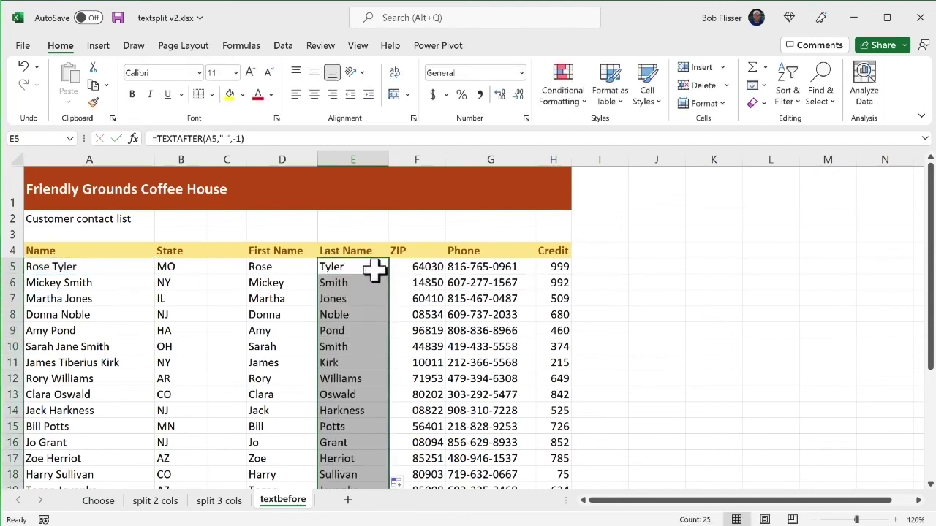
{"action": "left_click", "coordinate": [363, 266]}
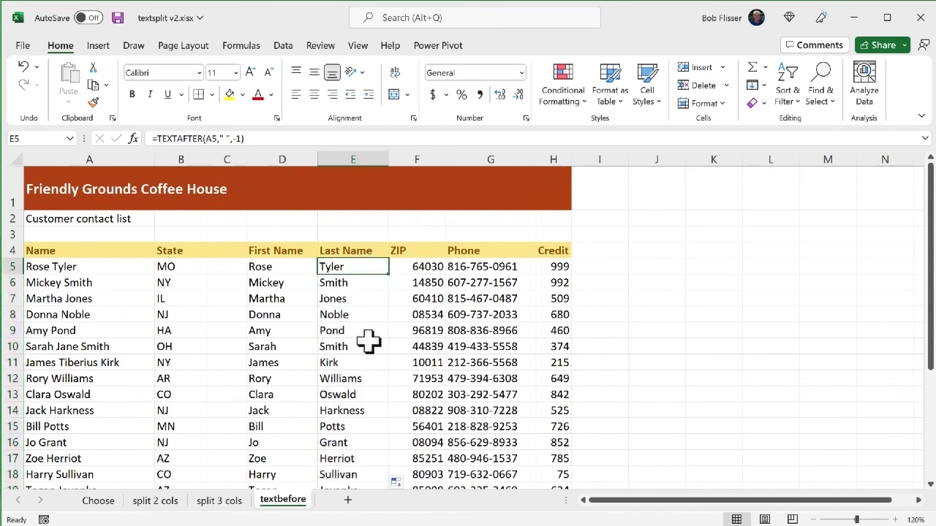
{"action": "left_click_drag", "start_coordinate": [371, 330], "coordinate": [132, 371]}
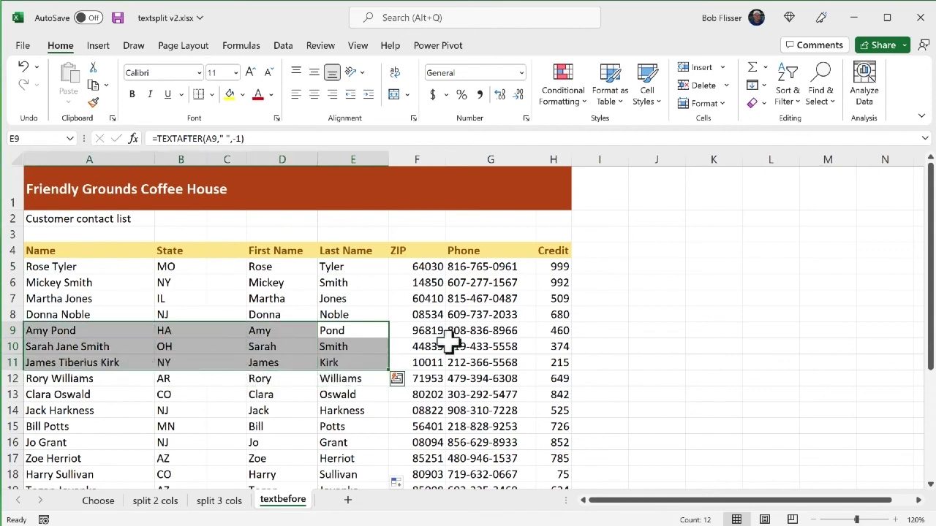